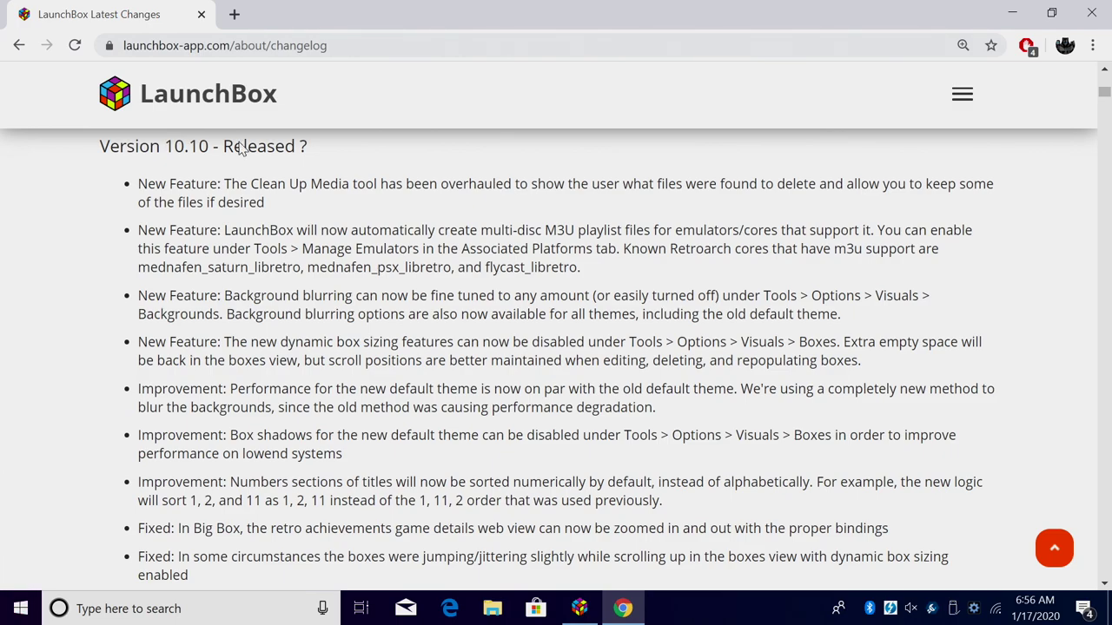
Step: Highlight the changelog's Clean Up Media entry and switch to LaunchBox to run a Clean Up Media scan for Manuals
triple_click(159, 188)
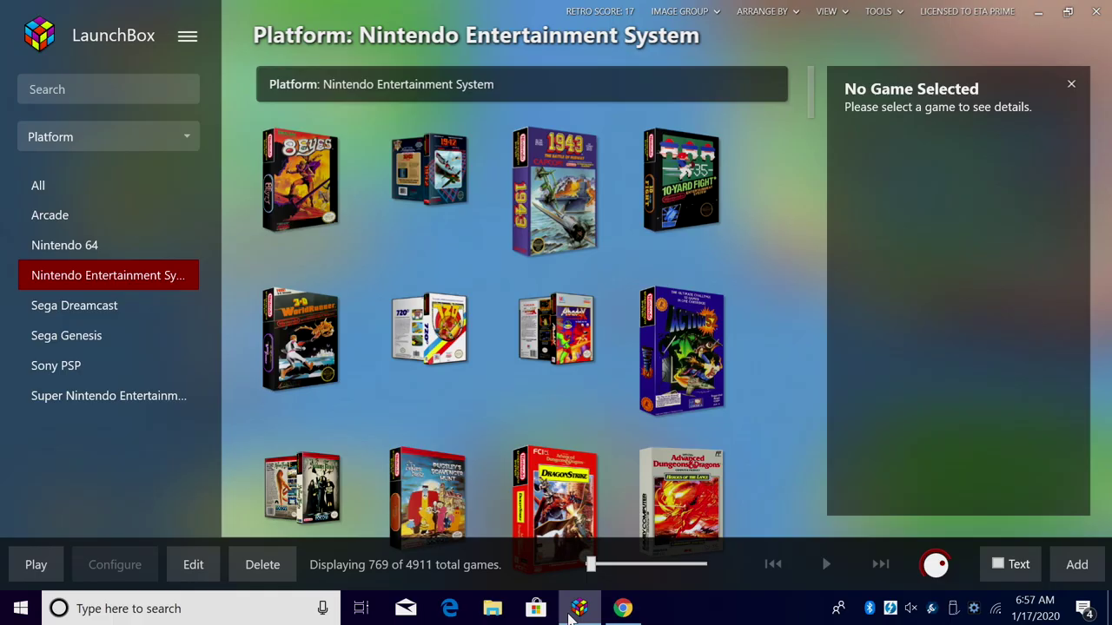
click(579, 608)
click(188, 38)
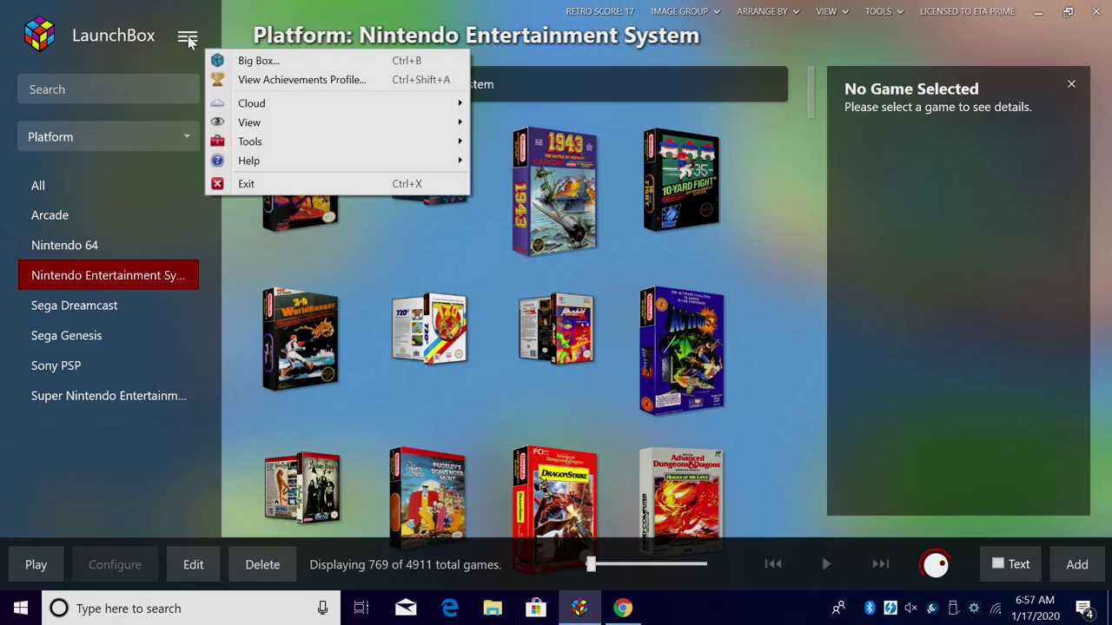
mouse_move(267, 141)
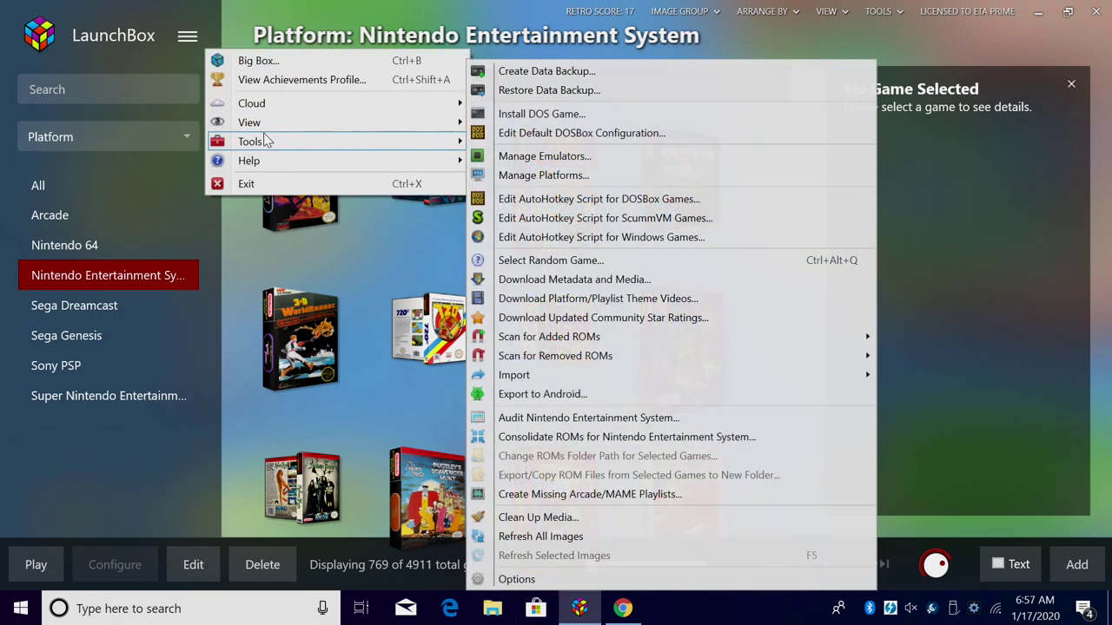
click(560, 517)
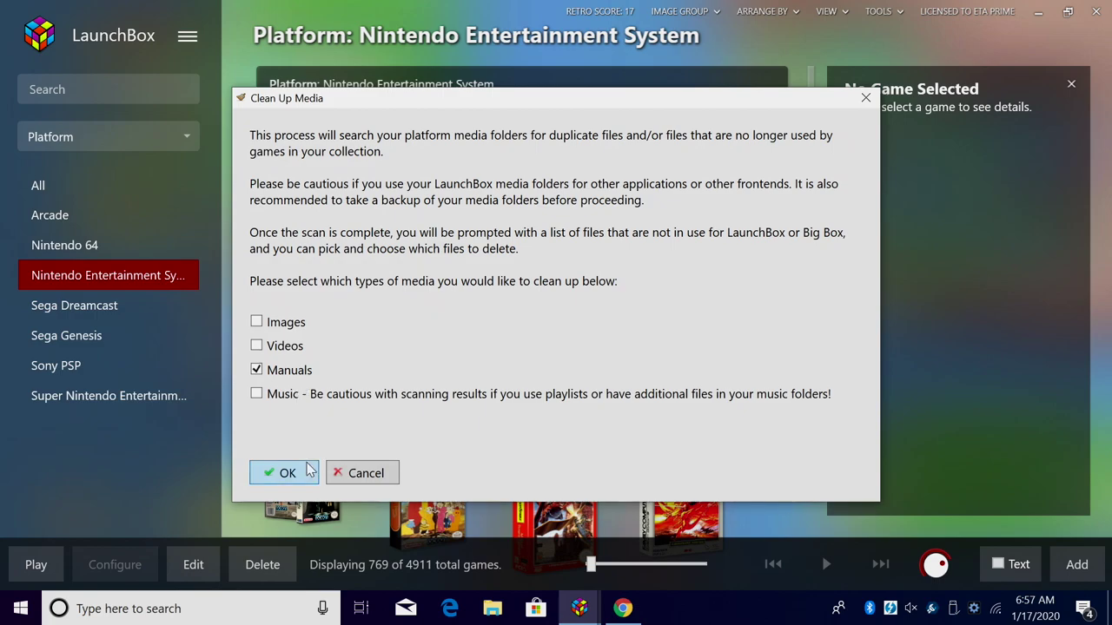
click(280, 469)
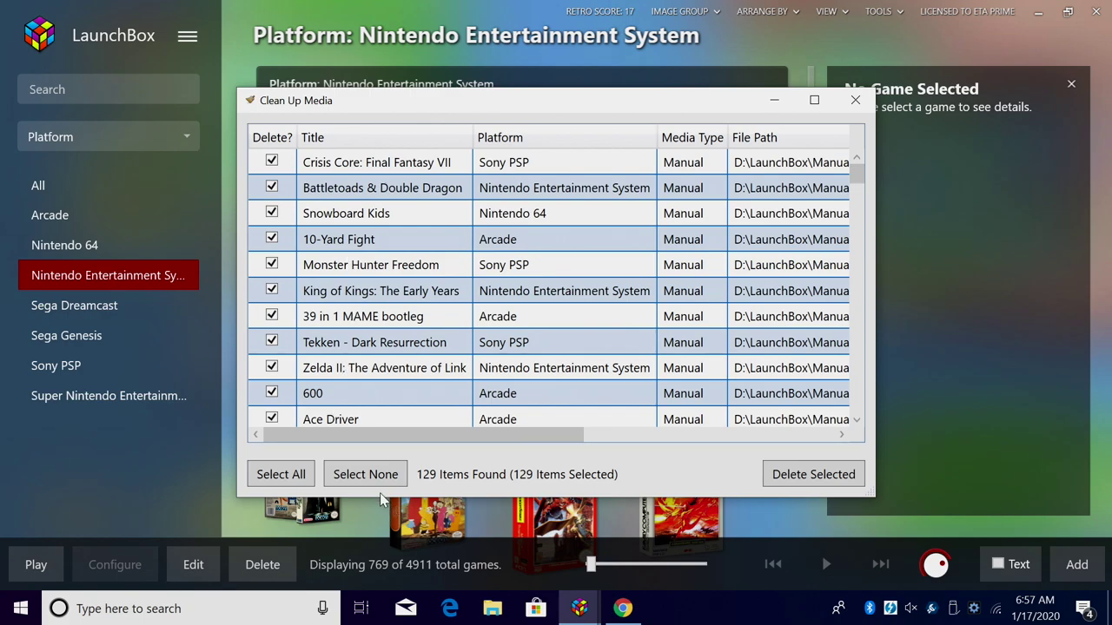
Step: Toggle the deletion selection of all found manuals, ending with none selected
click(348, 481)
click(268, 483)
click(360, 480)
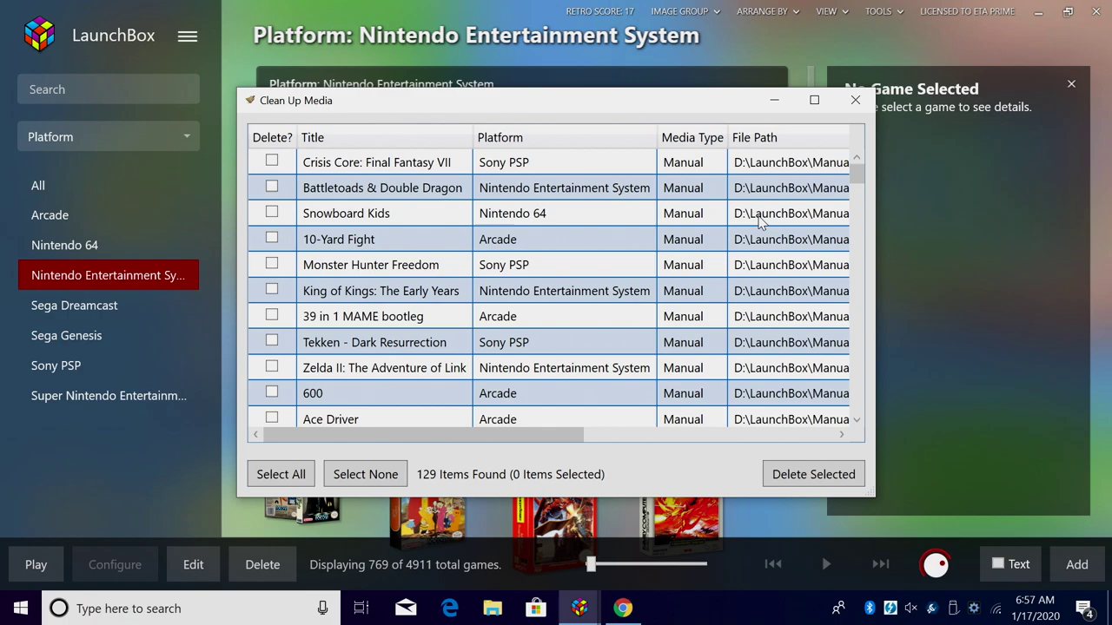
Step: Mark the Victor Banana and Turkey Shoot arcade manuals for deletion and delete the selected files
drag(855, 178, 784, 419)
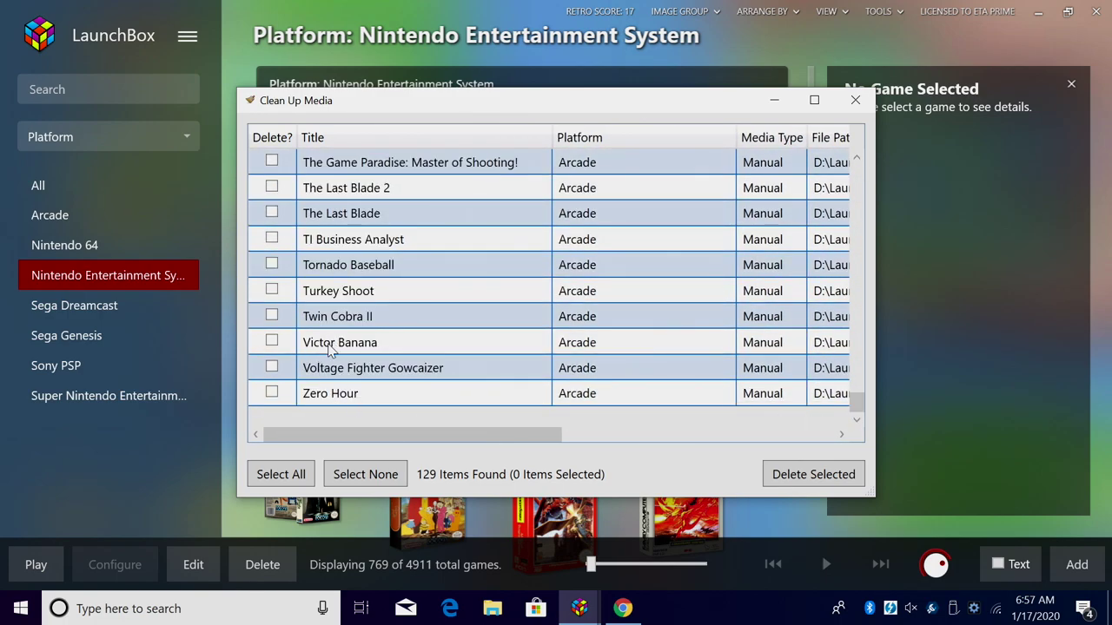
click(274, 343)
click(273, 343)
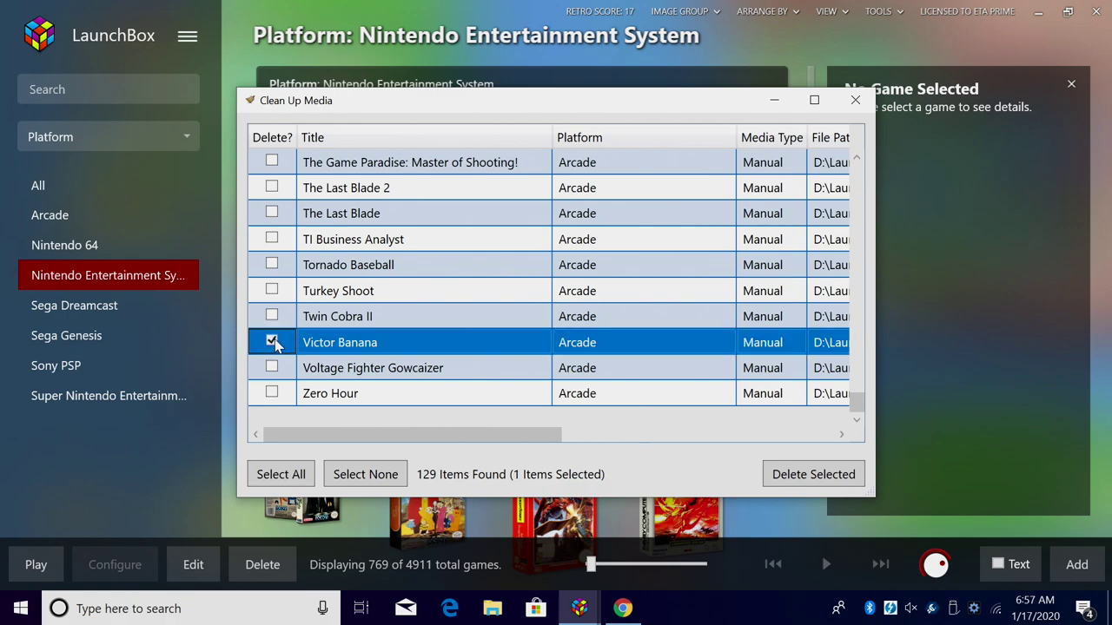
click(275, 293)
click(275, 292)
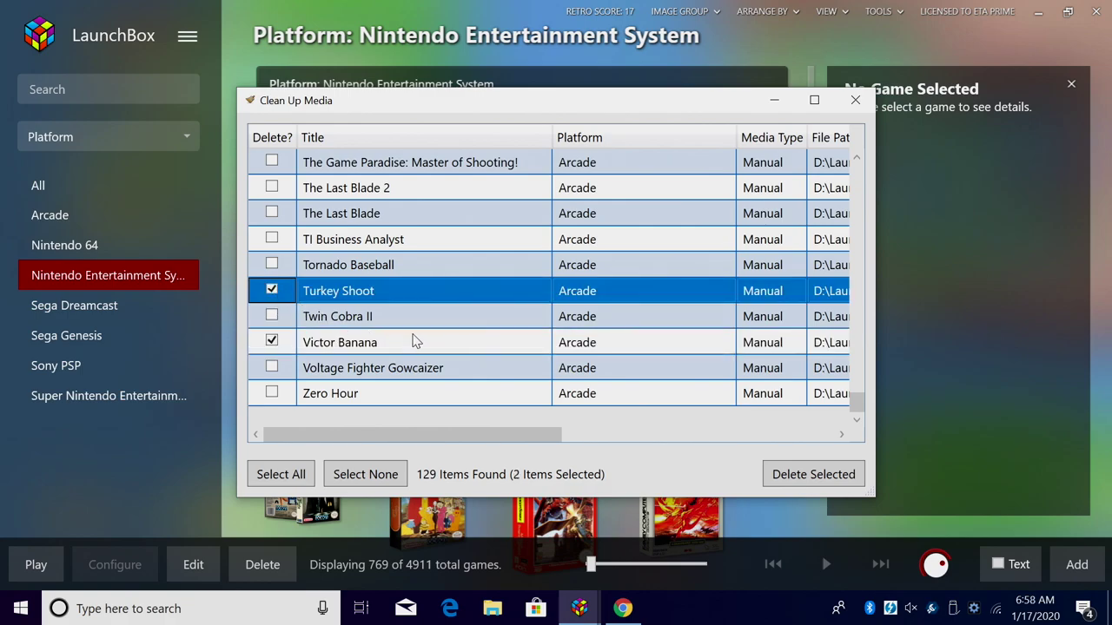
click(813, 482)
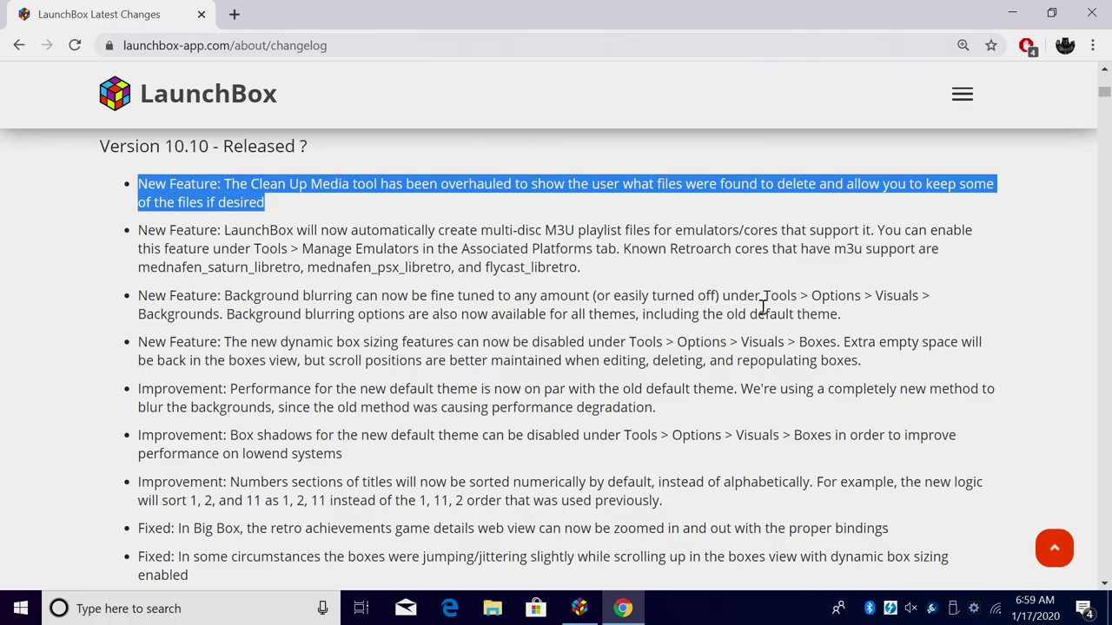
Step: Highlight the changelog's M3U playlist entry and switch to LaunchBox to open the Retroarch emulator's associated platforms for editing
triple_click(455, 249)
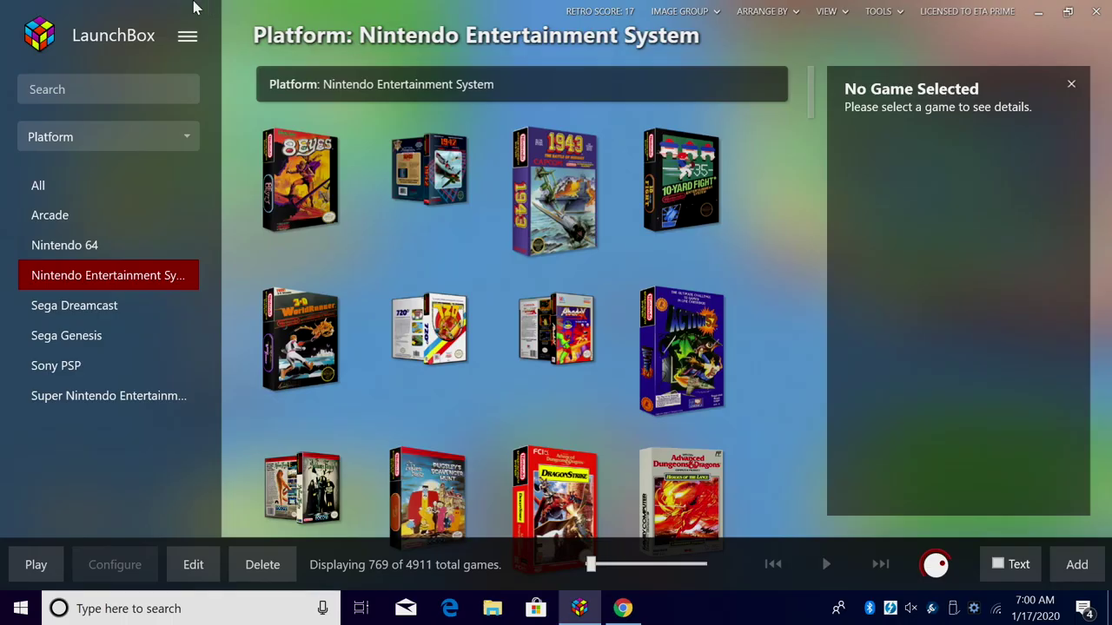
key(alt+Tab)
click(188, 37)
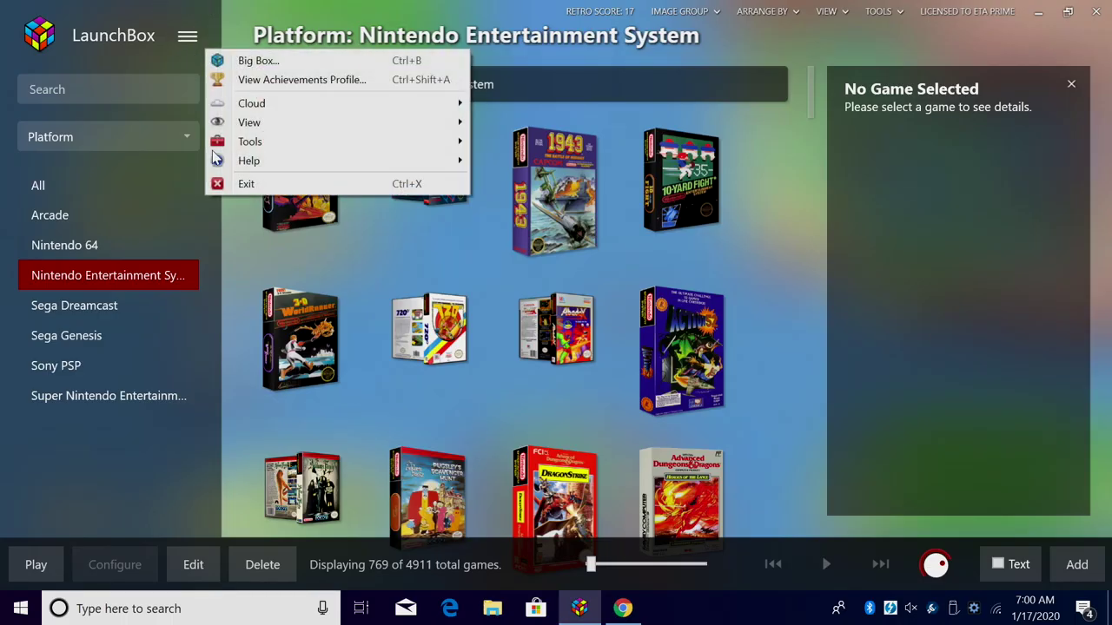
mouse_move(261, 142)
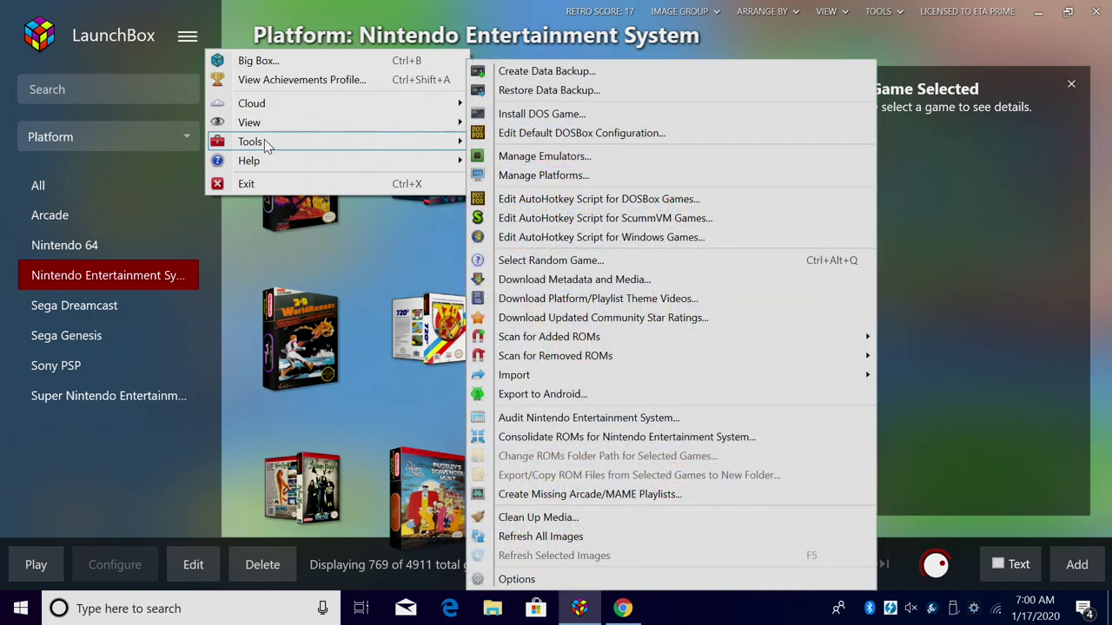
click(605, 156)
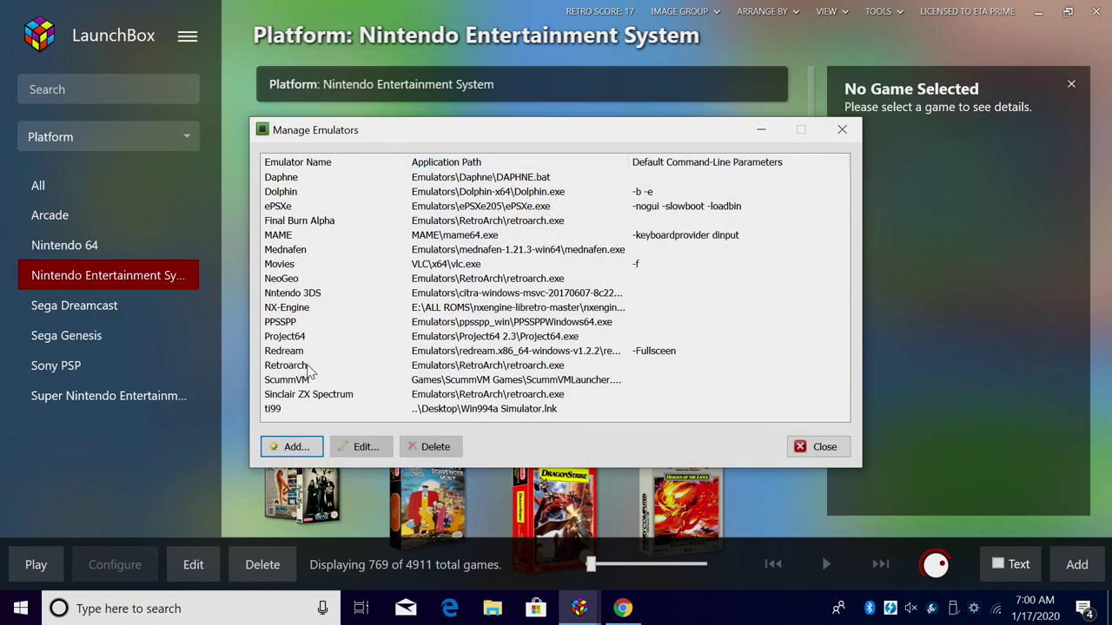
click(311, 369)
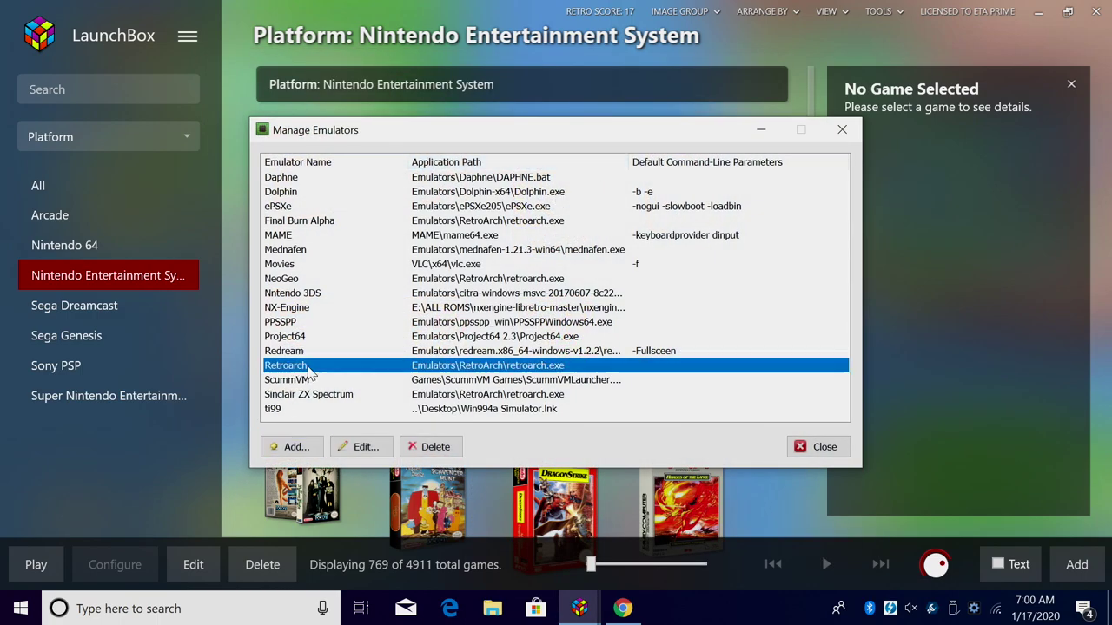
double_click(504, 368)
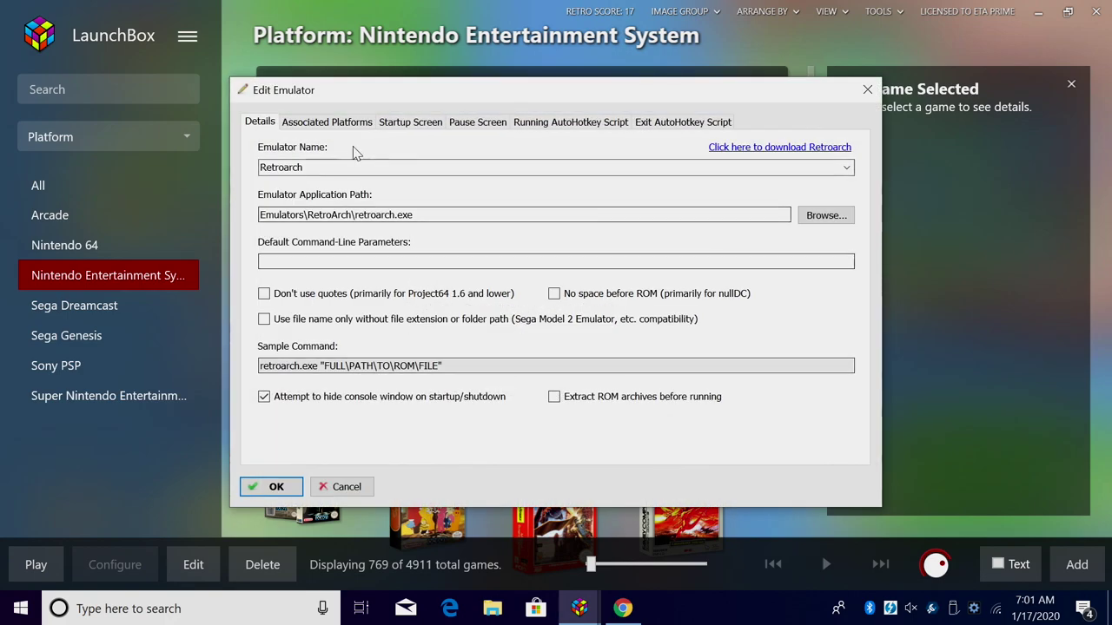
click(336, 124)
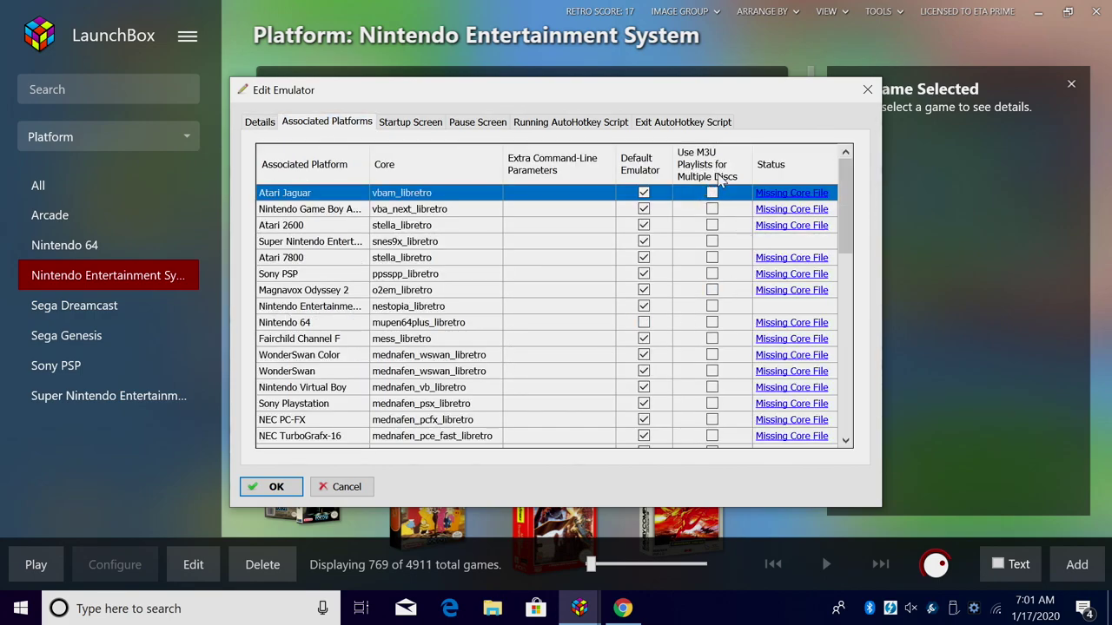
Step: Enable M3U playlists for multiple discs on Retroarch's Sony Playstation, Sega Dreamcast and Sega Saturn platforms
scroll(712, 243, down, 6)
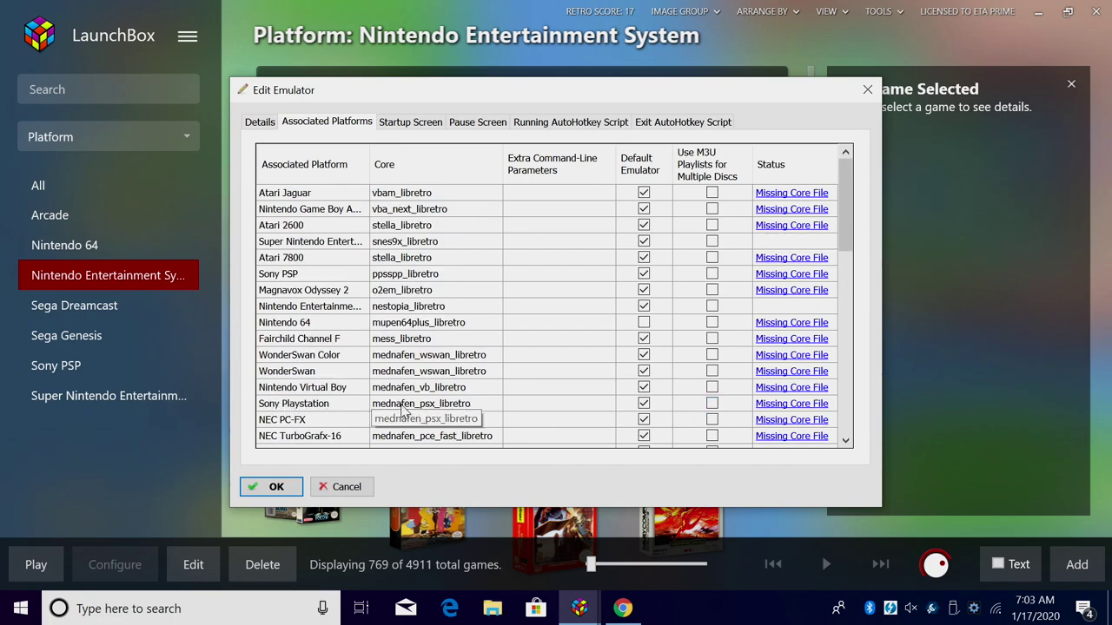
click(712, 403)
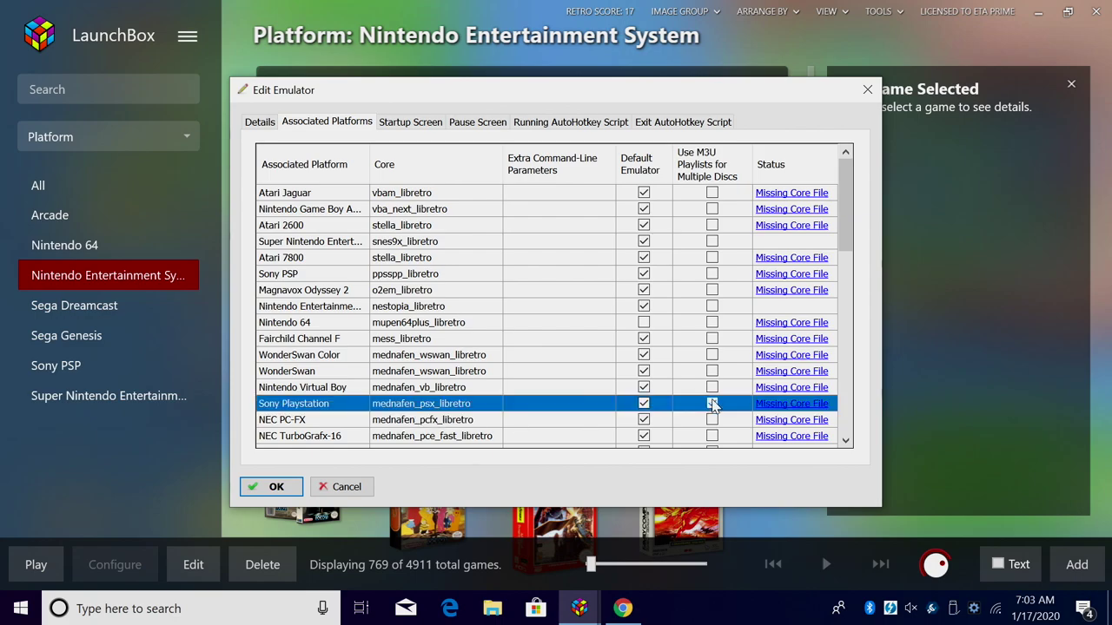
scroll(713, 393, down, 3)
scroll(712, 392, down, 8)
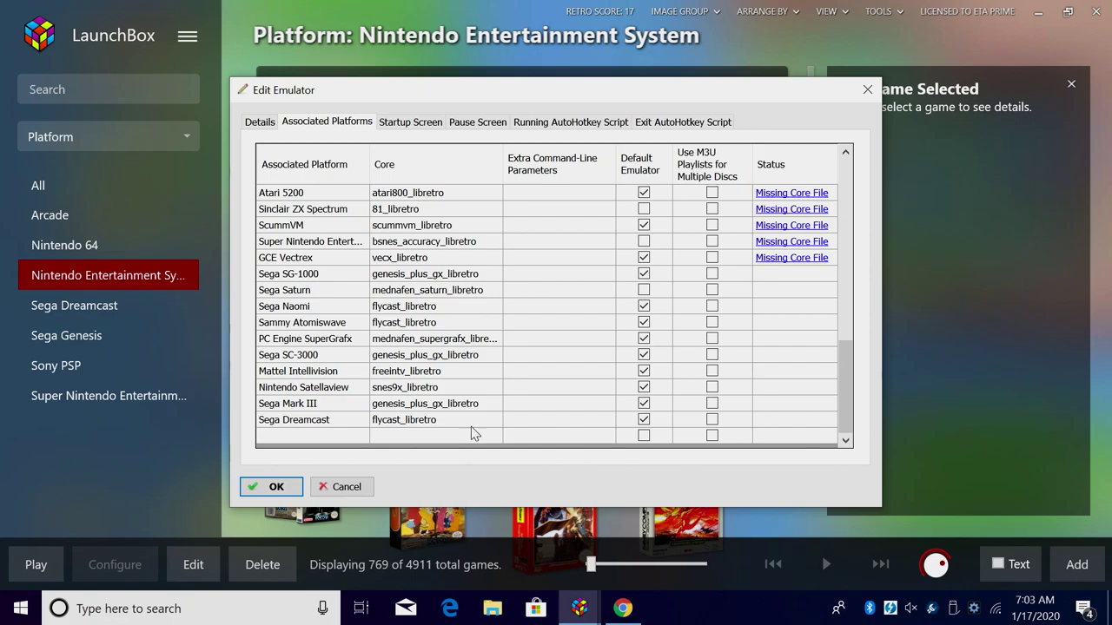
click(711, 421)
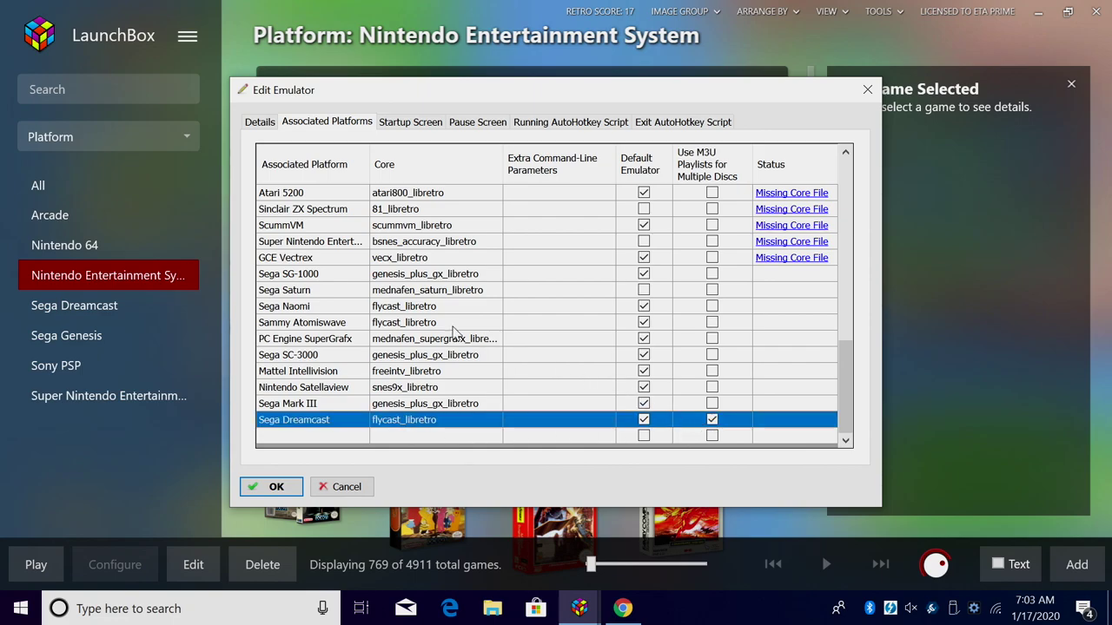
scroll(332, 345, up, 1)
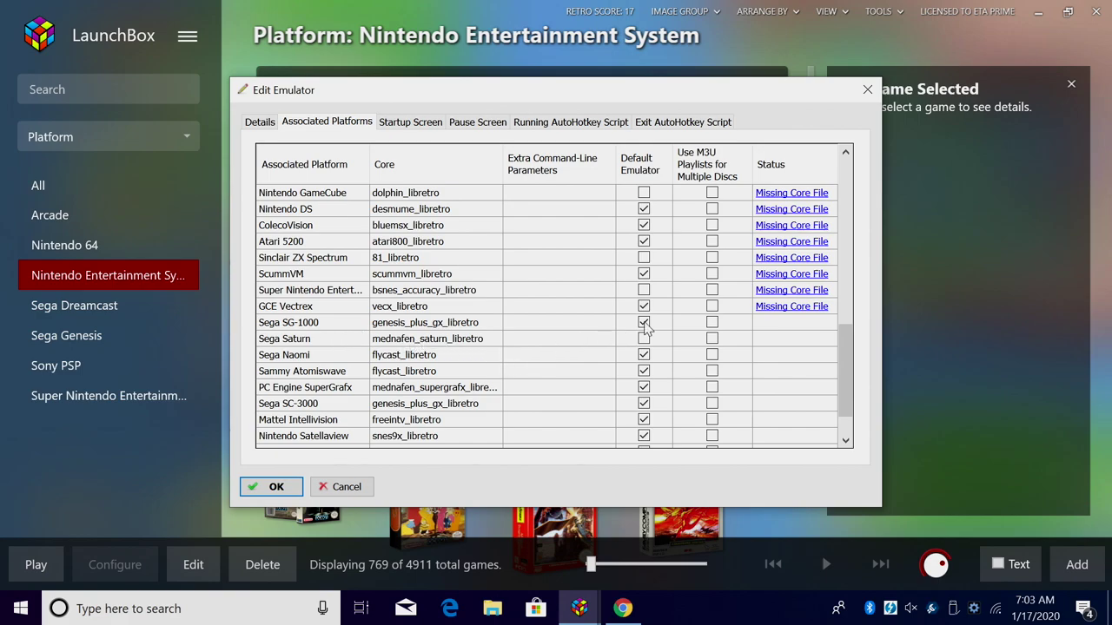
click(712, 340)
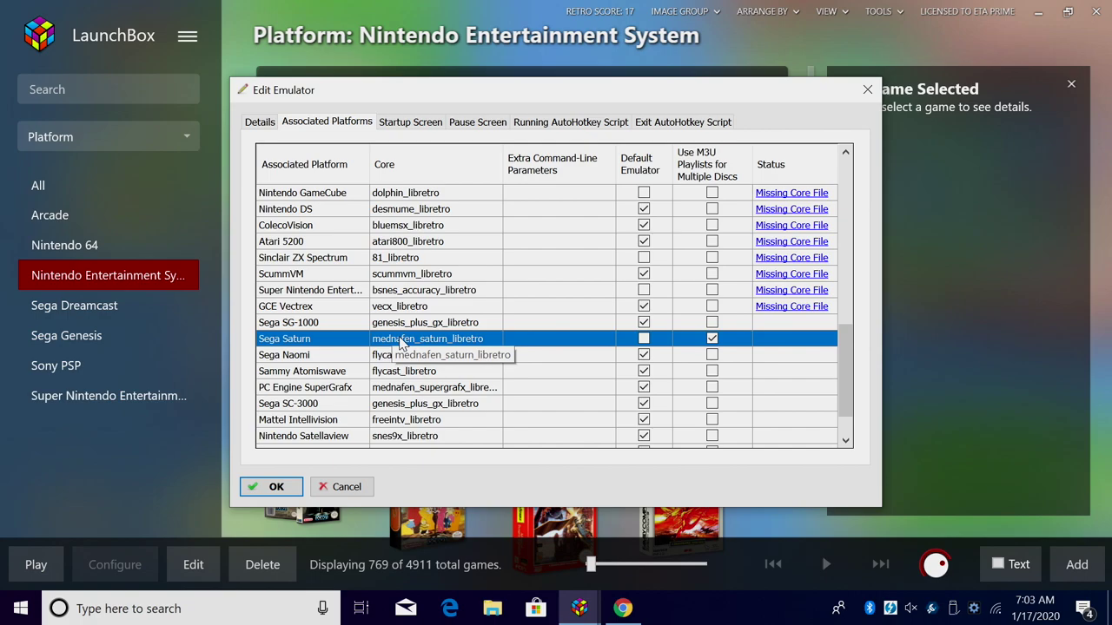
scroll(556, 330, up, 10)
scroll(712, 312, down, 4)
scroll(711, 312, down, 7)
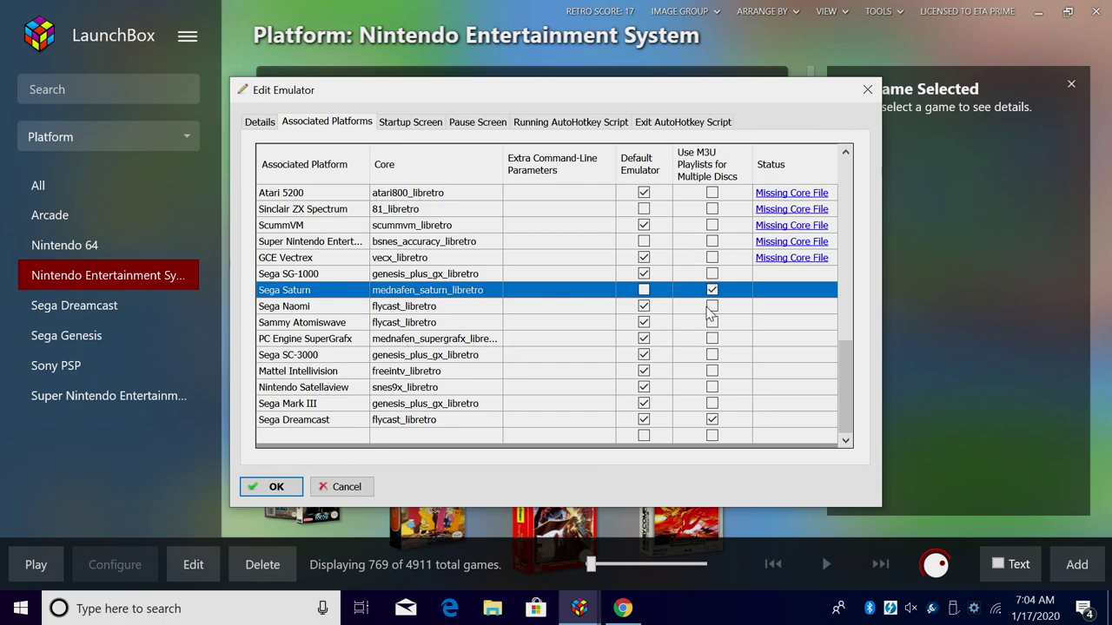
scroll(747, 335, up, 4)
scroll(734, 356, up, 5)
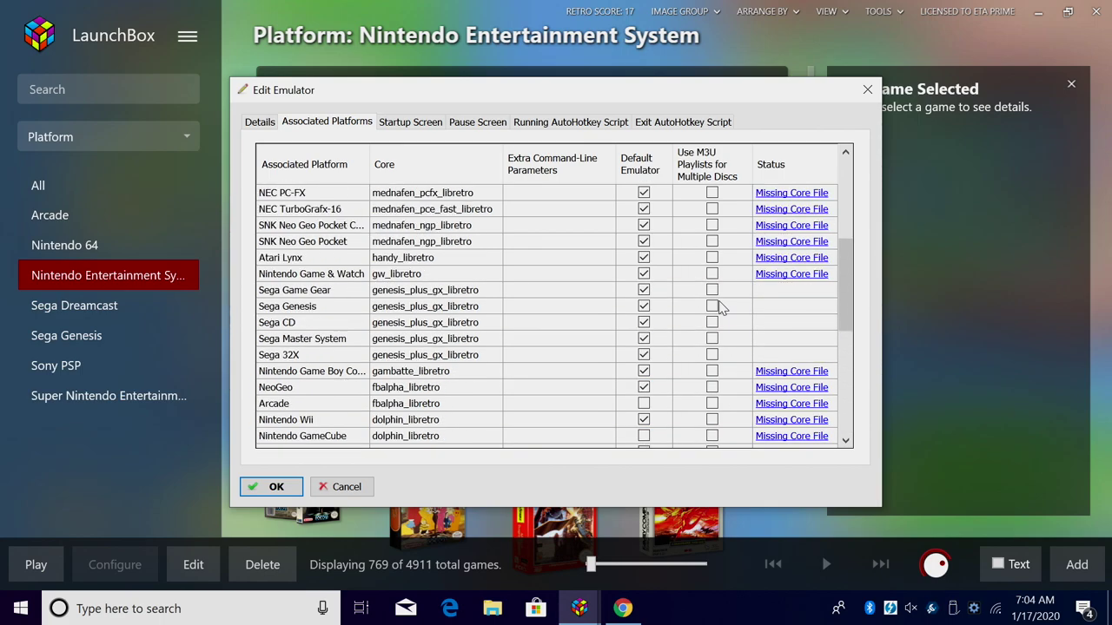
scroll(716, 313, down, 9)
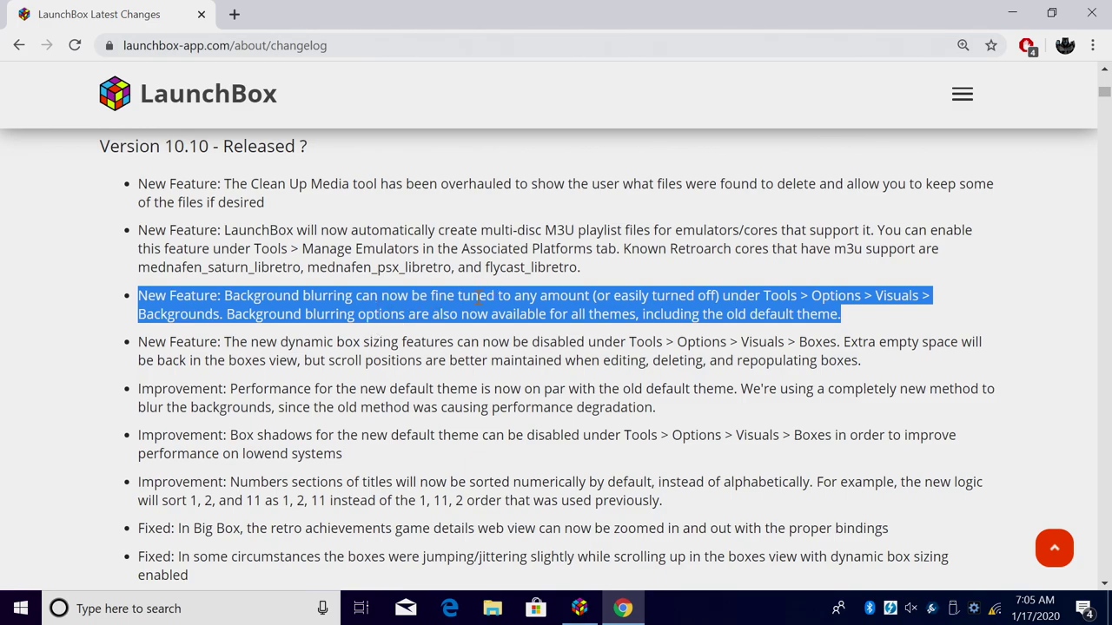
Step: Switch to LaunchBox and set the Background Blur Amount to 0 in the Visuals background options
click(580, 608)
click(188, 37)
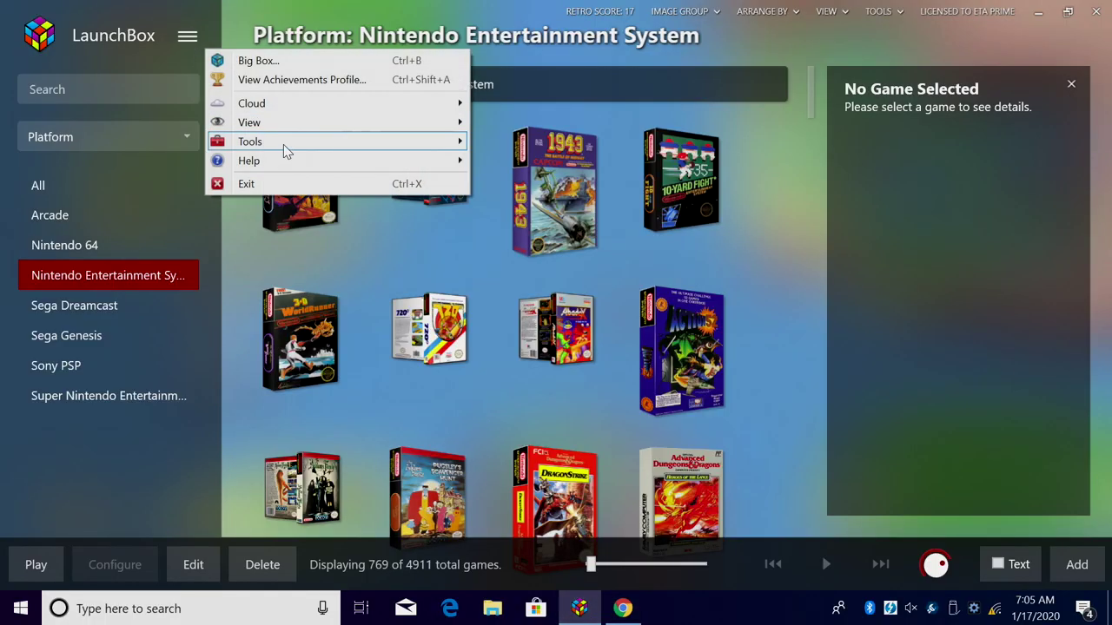
mouse_move(284, 143)
click(518, 579)
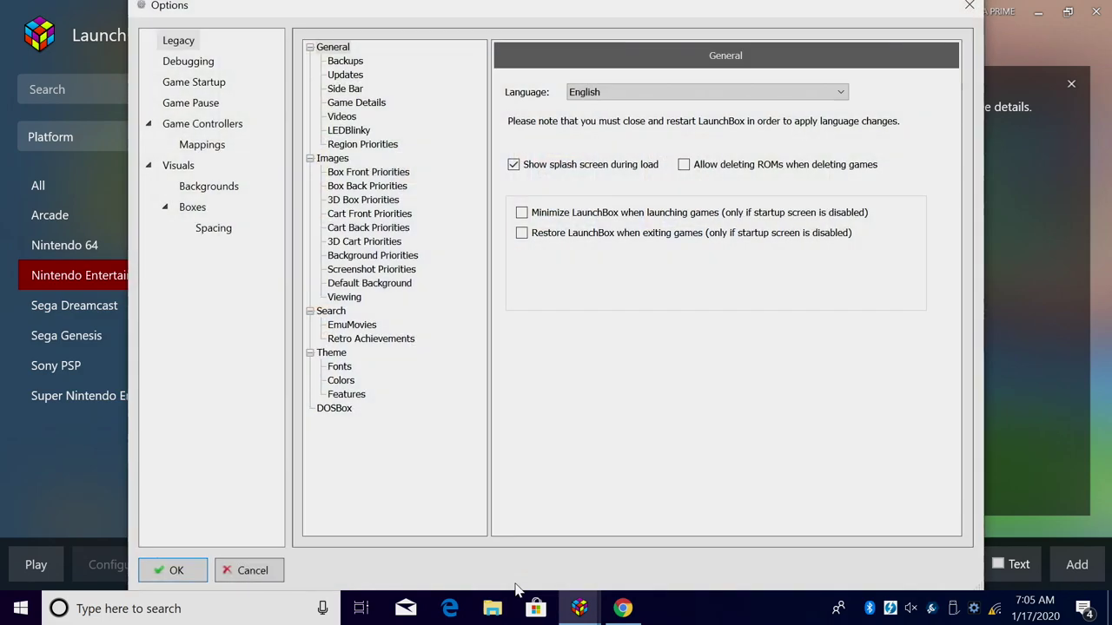
click(180, 166)
click(213, 186)
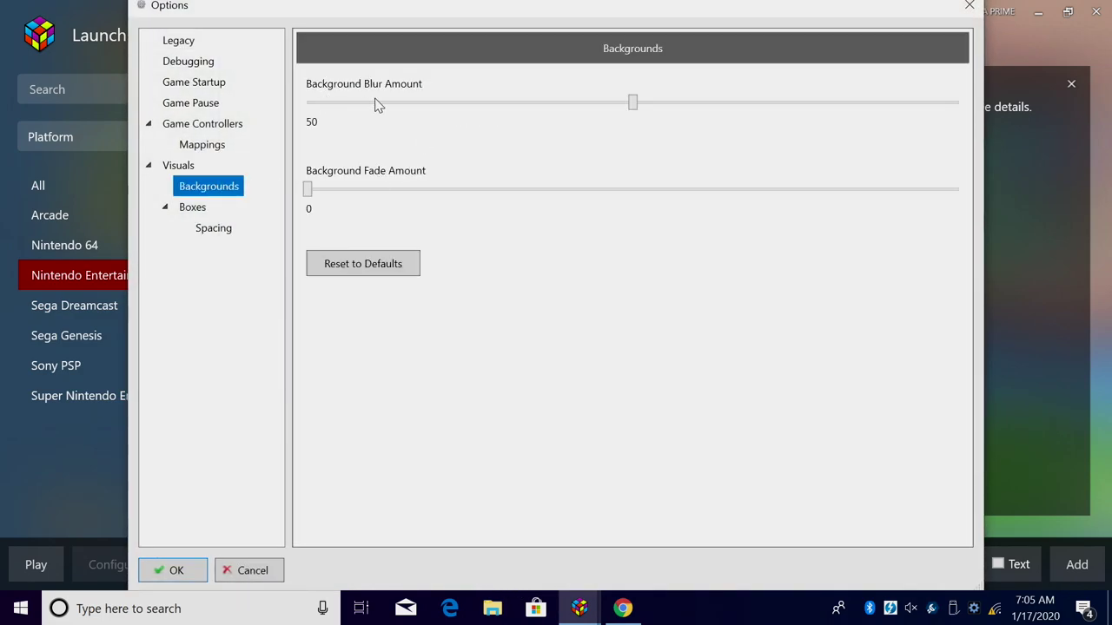
drag(635, 102, 246, 133)
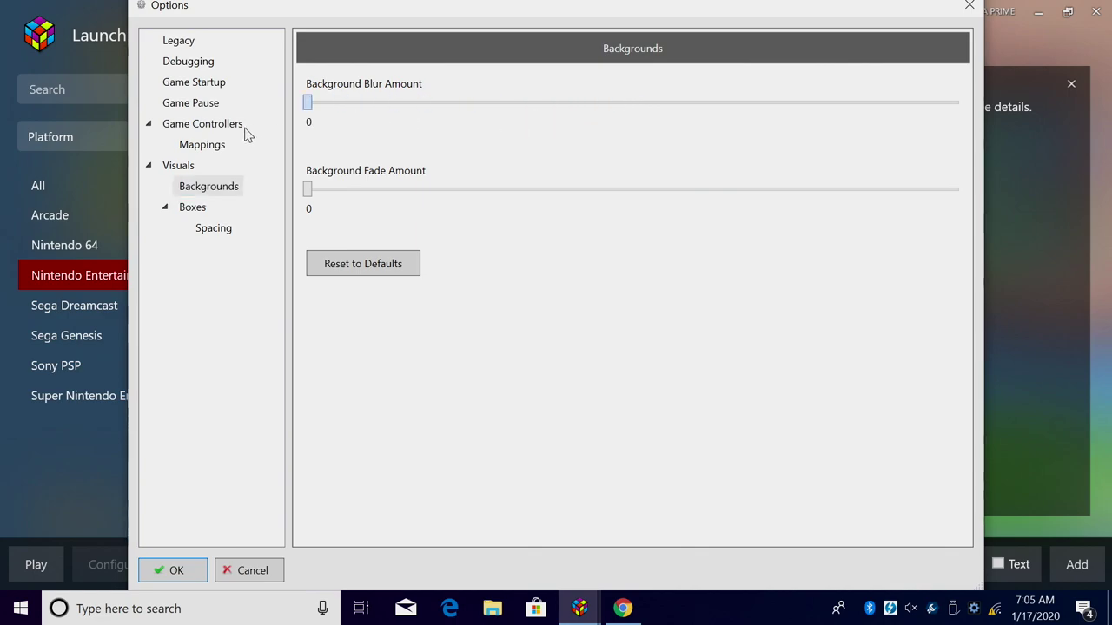
click(172, 563)
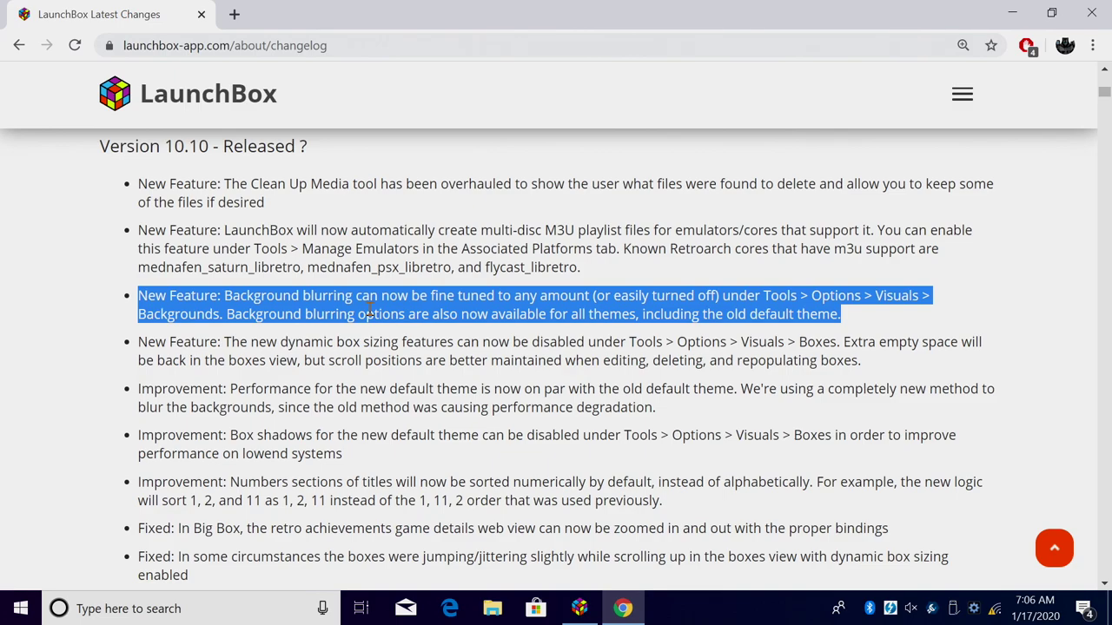
Step: Highlight the changelog's dynamic box sizing entry and switch to LaunchBox to examine the Sega Genesis game boxes
triple_click(339, 347)
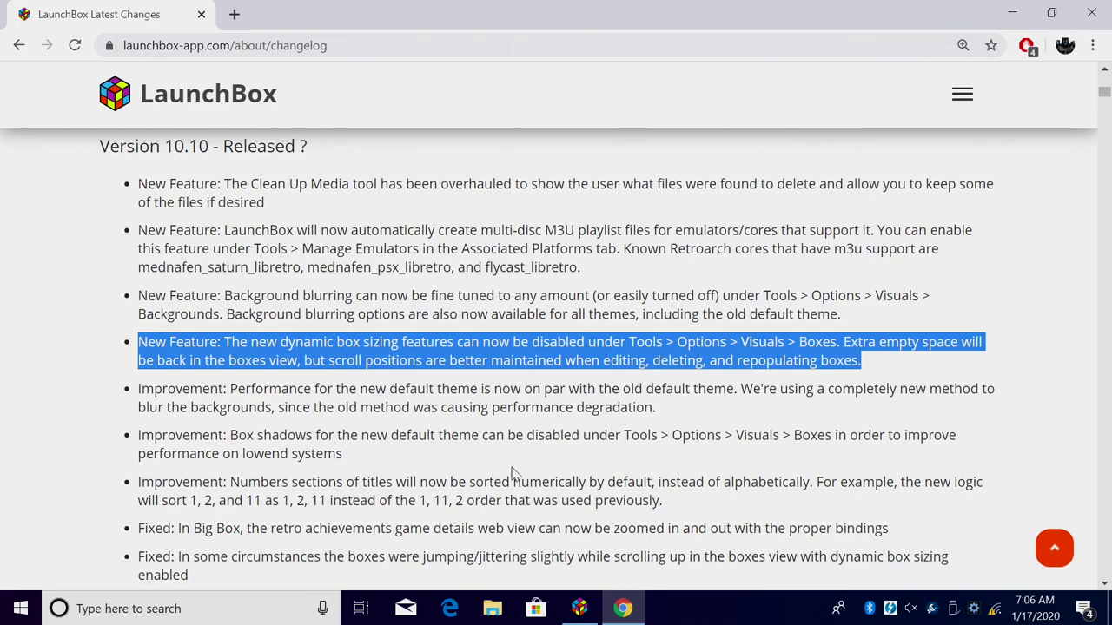
click(579, 608)
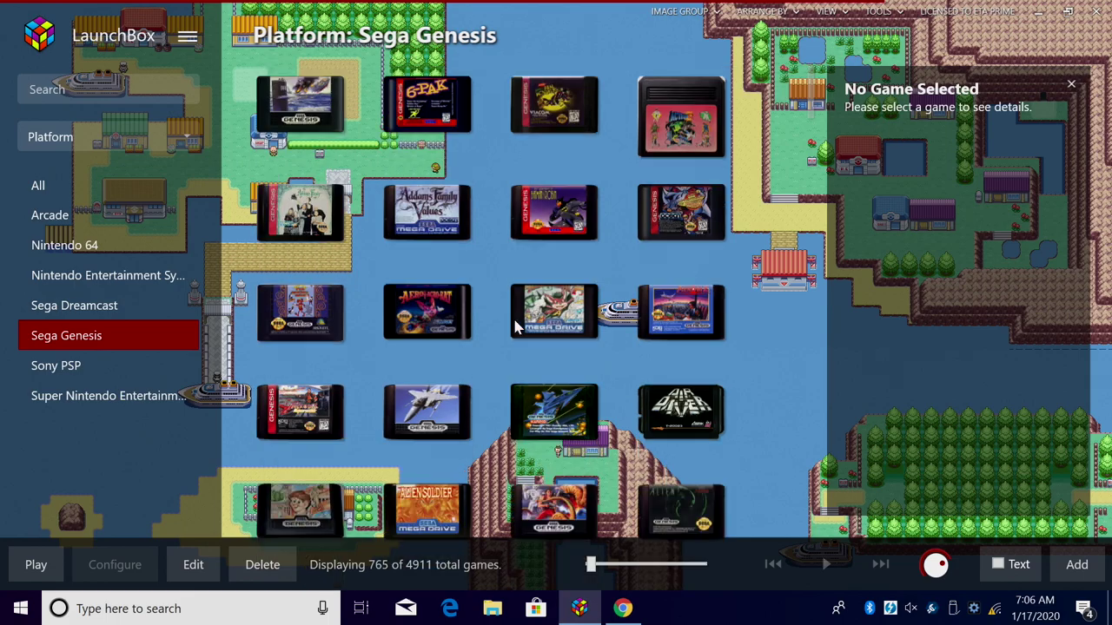
scroll(512, 320, down, 3)
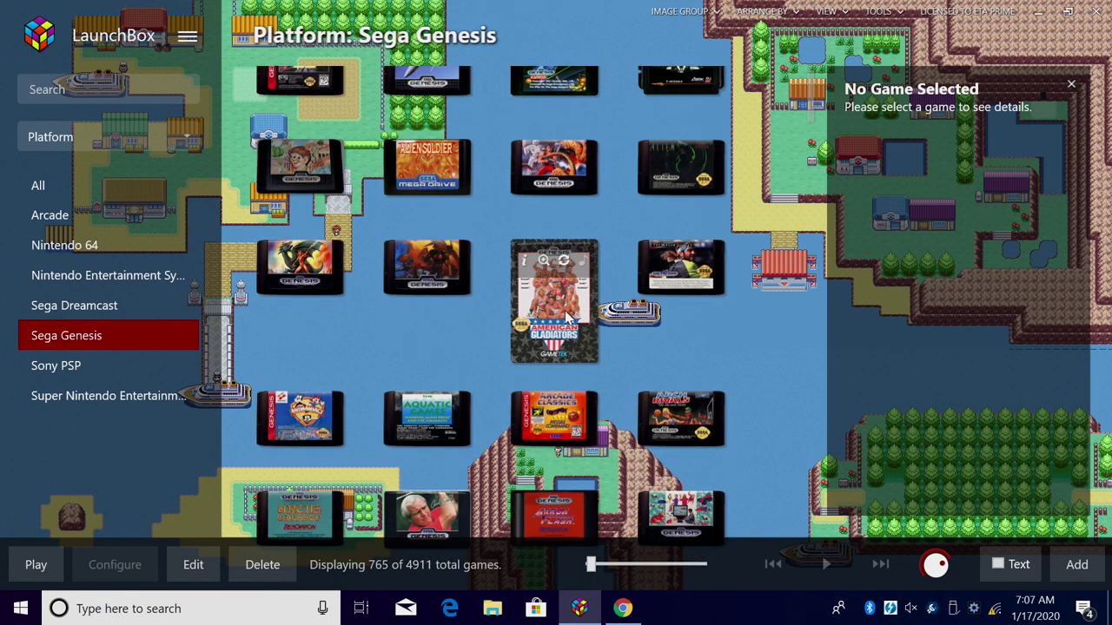
Step: Disable Dynamic Box Sizing in the Visuals box options and apply the change
click(187, 41)
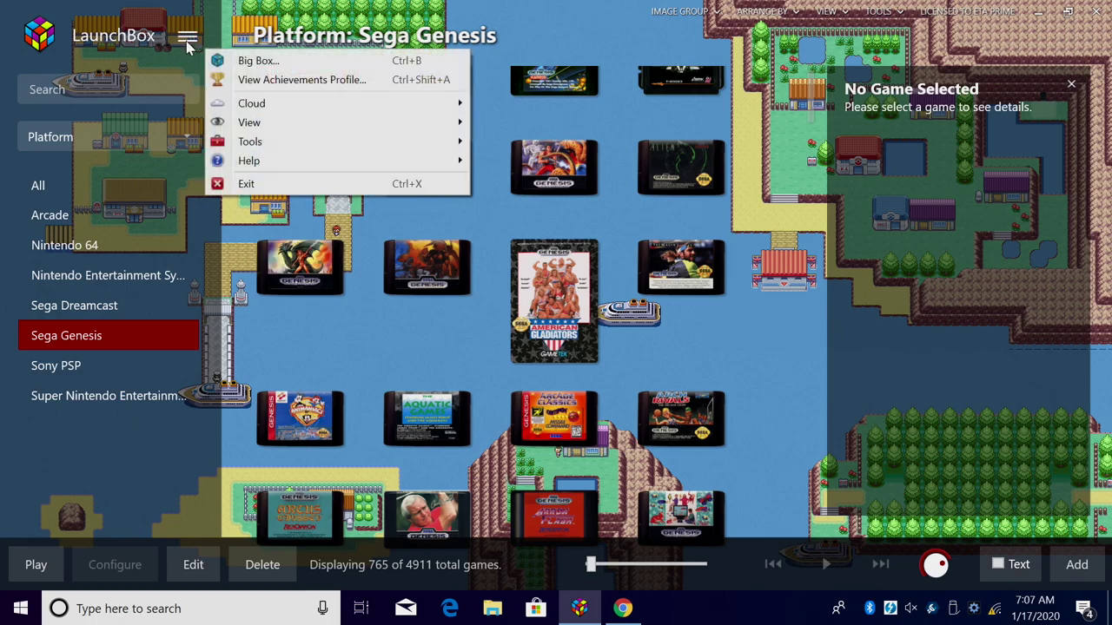
mouse_move(268, 142)
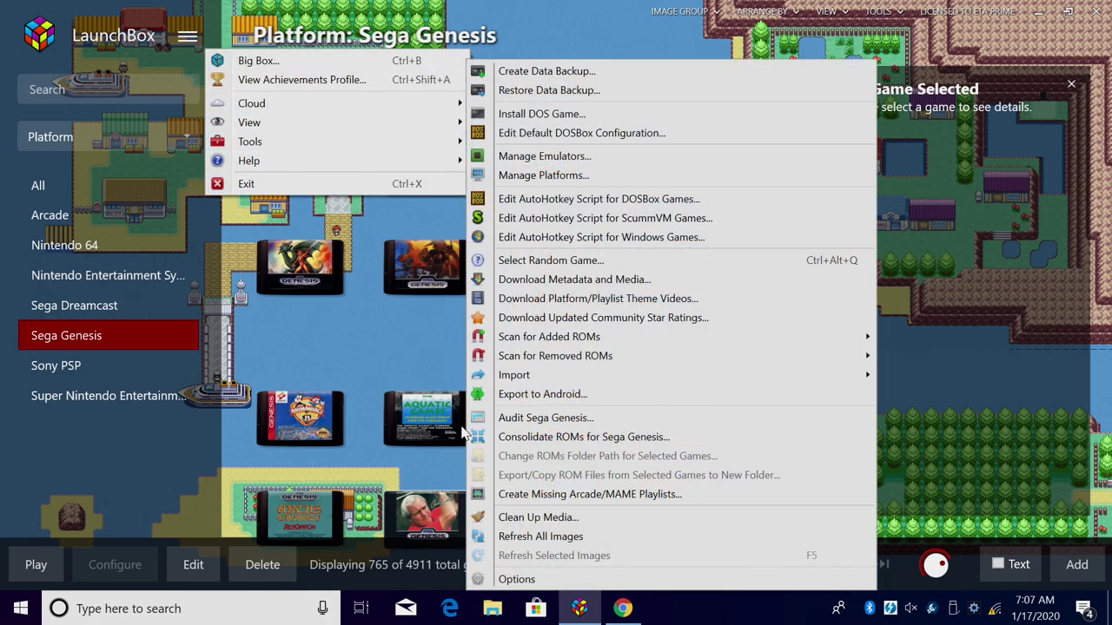
click(528, 579)
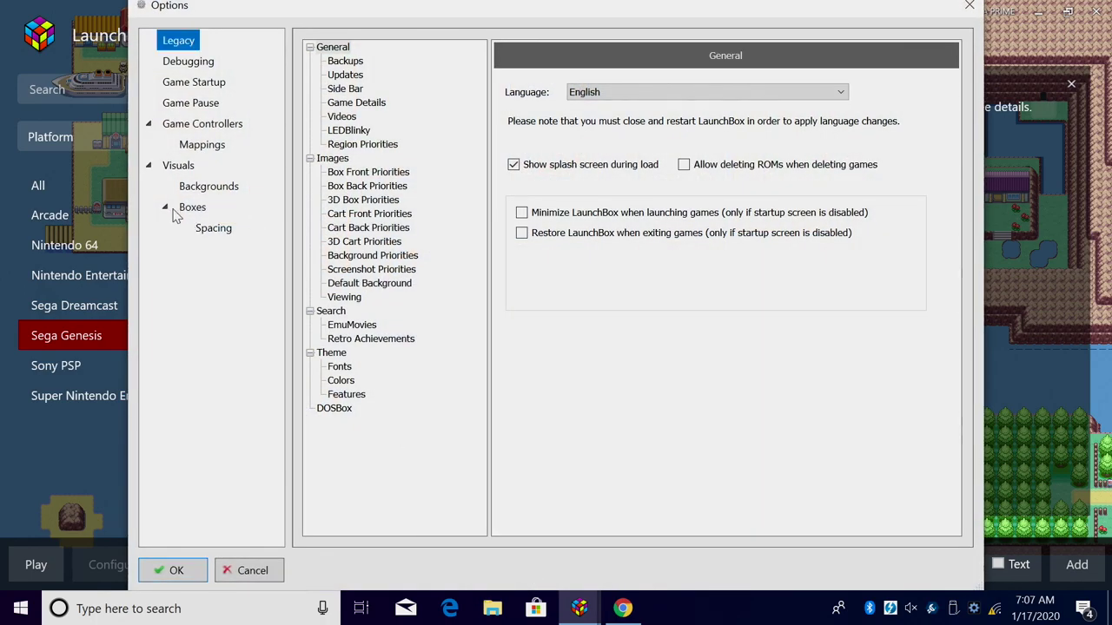
click(176, 211)
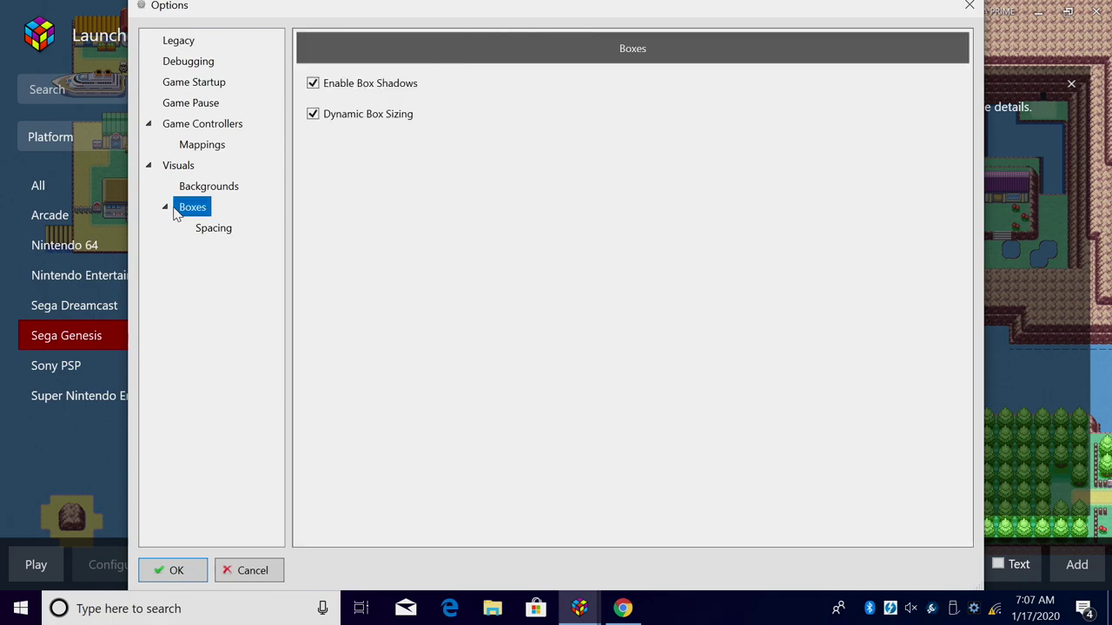
click(325, 122)
click(344, 94)
click(199, 568)
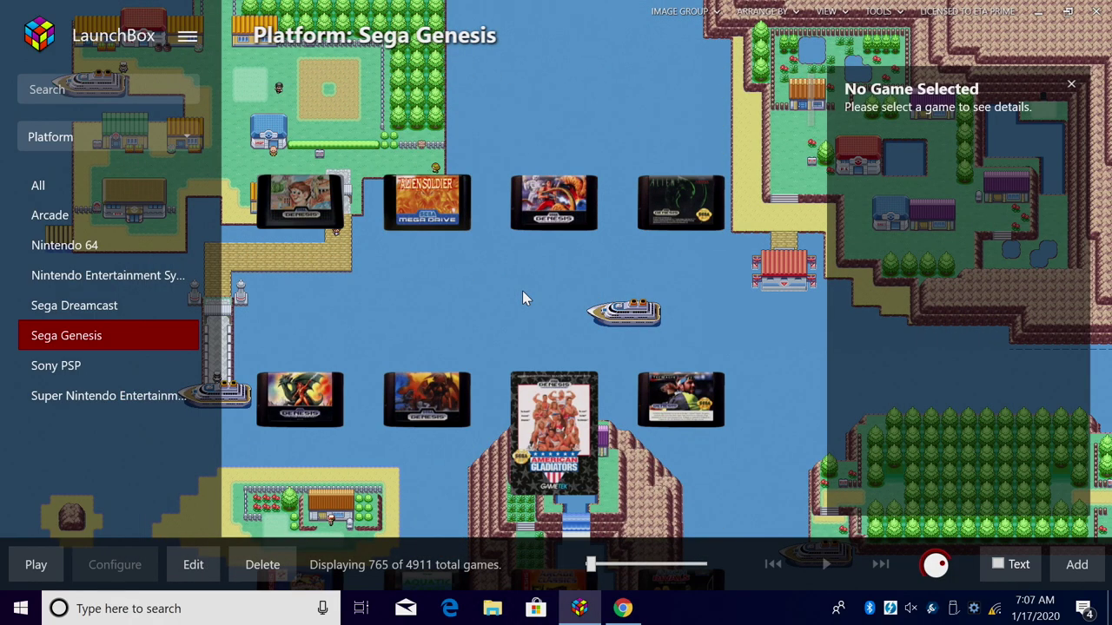
Step: Examine the row spacing of the Sega Genesis boxes and highlight the changelog's entry on the new default theme's performance
scroll(522, 298, down, 3)
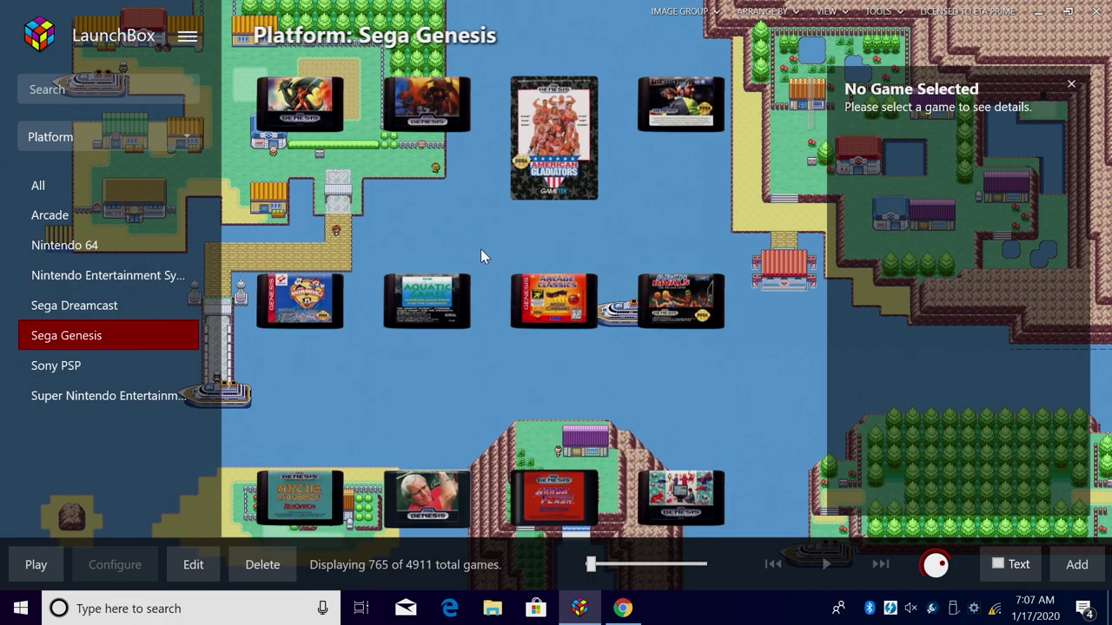
scroll(573, 435, up, 3)
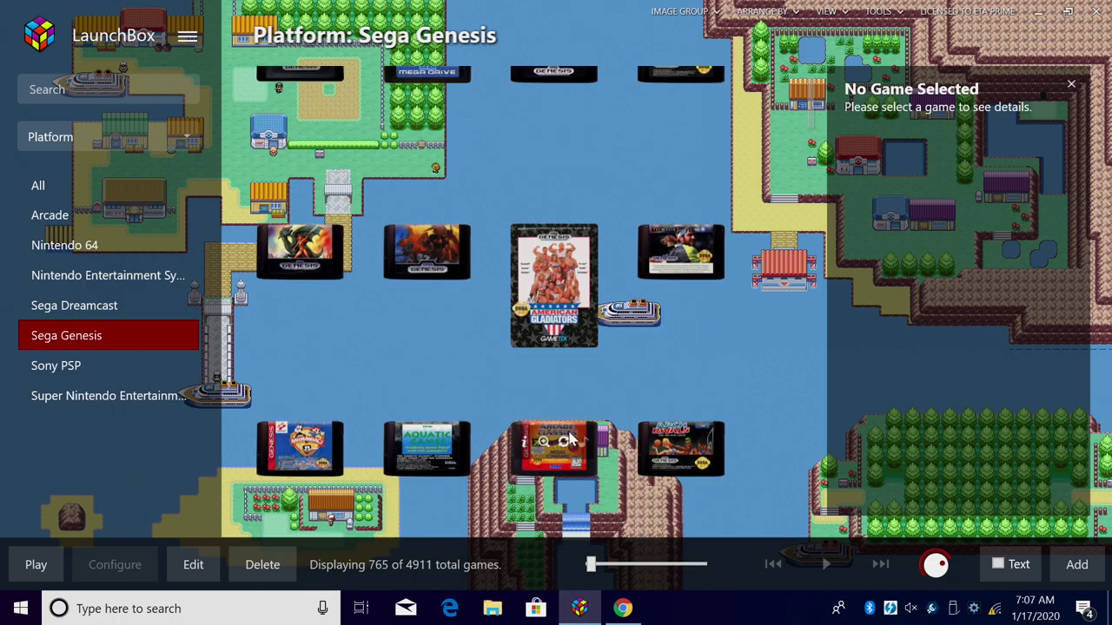
scroll(569, 428, up, 5)
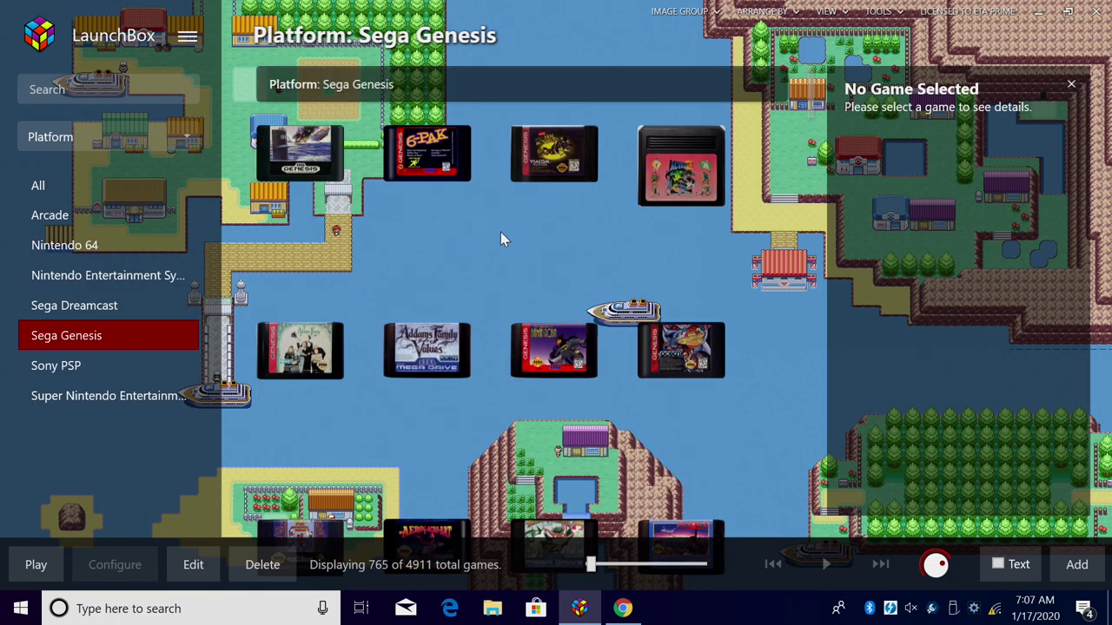
scroll(561, 320, down, 5)
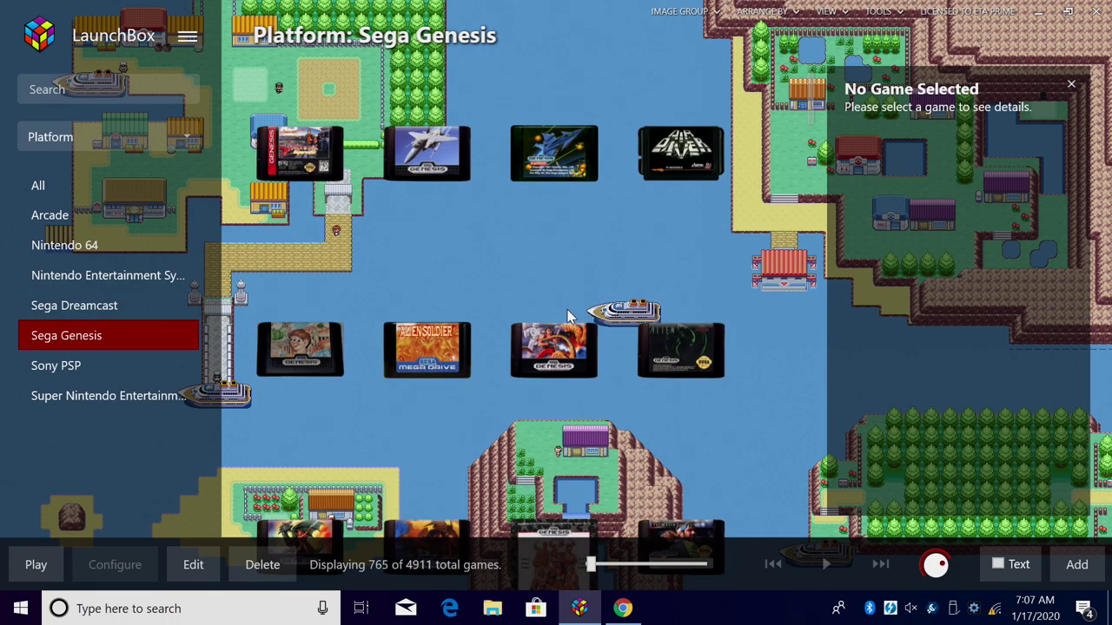
scroll(569, 323, down, 1)
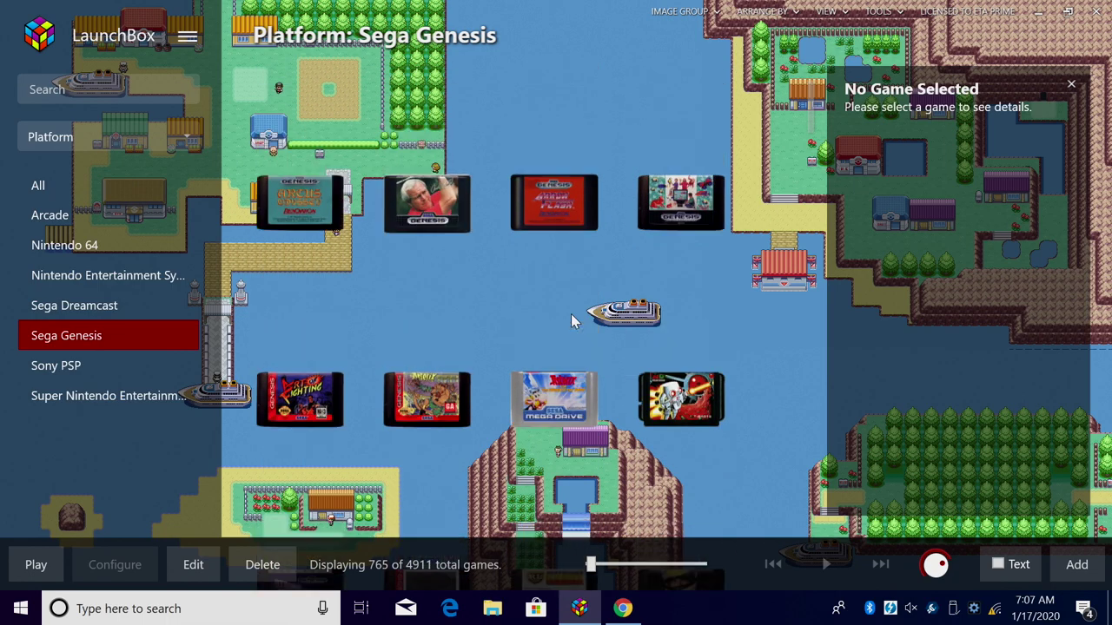
scroll(571, 314, up, 5)
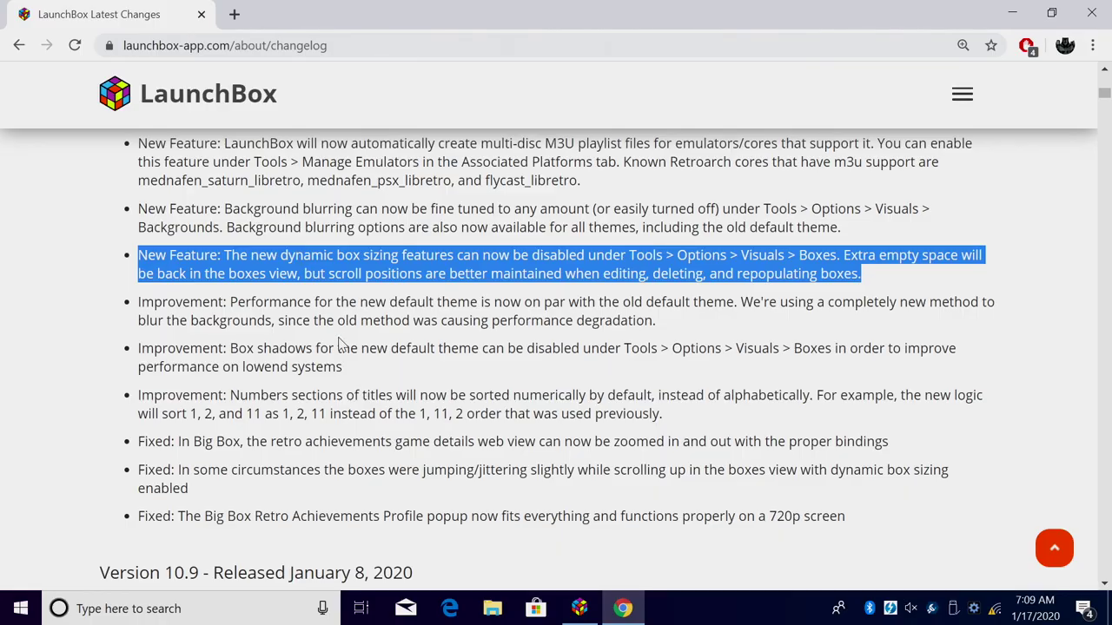
triple_click(346, 317)
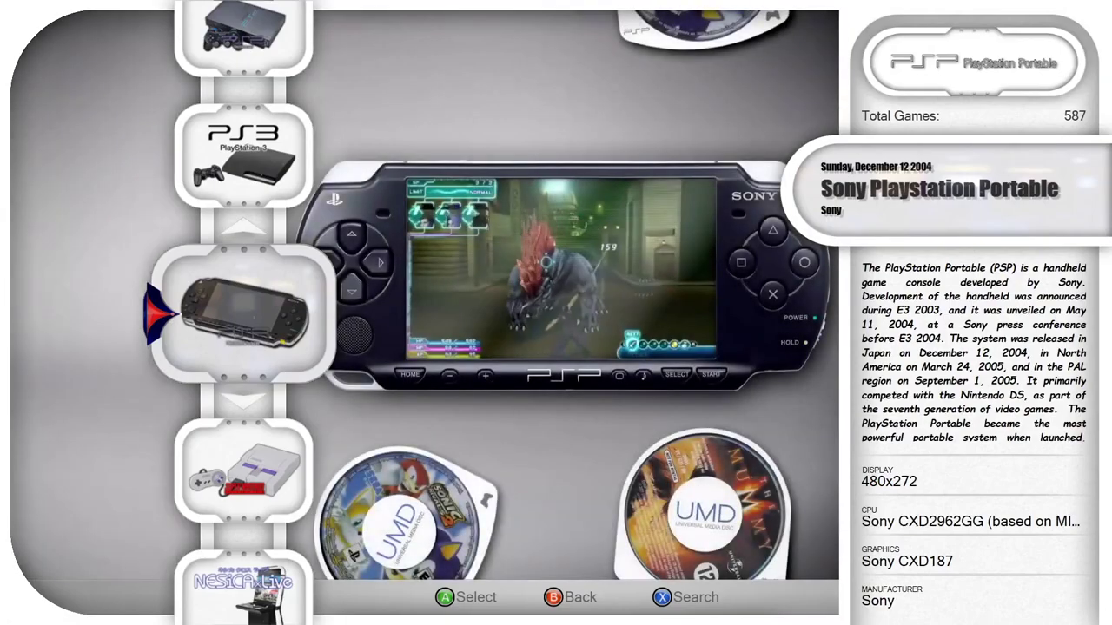
Step: Browse the platform and game wheels in Big Box, moving through the Coin Operated Arcade games to After Burner Climax
key(Down)
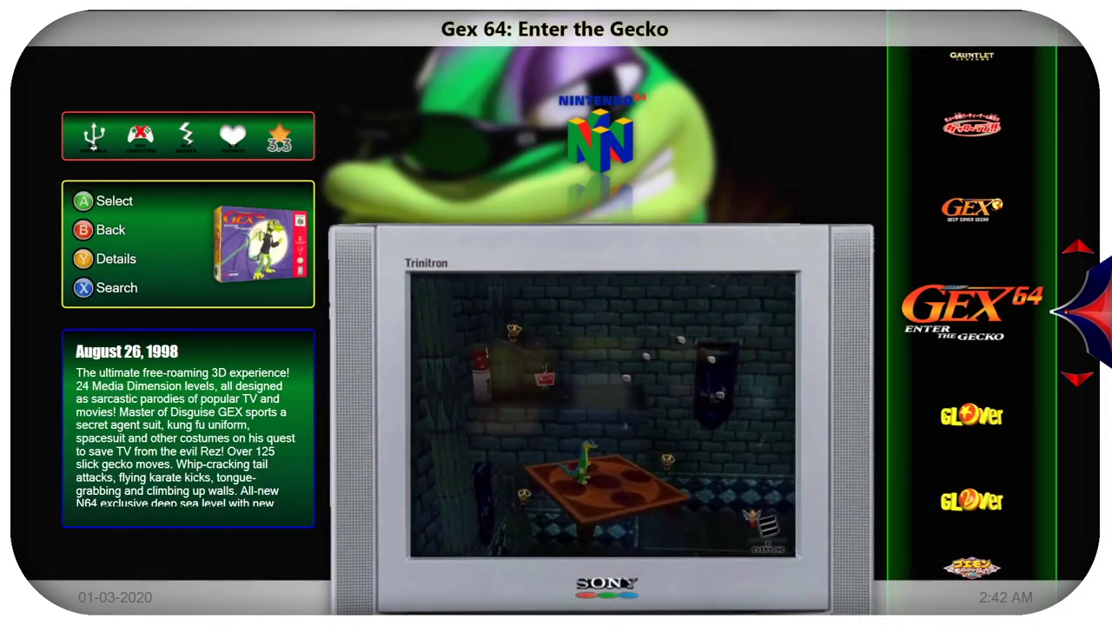
key(Up)
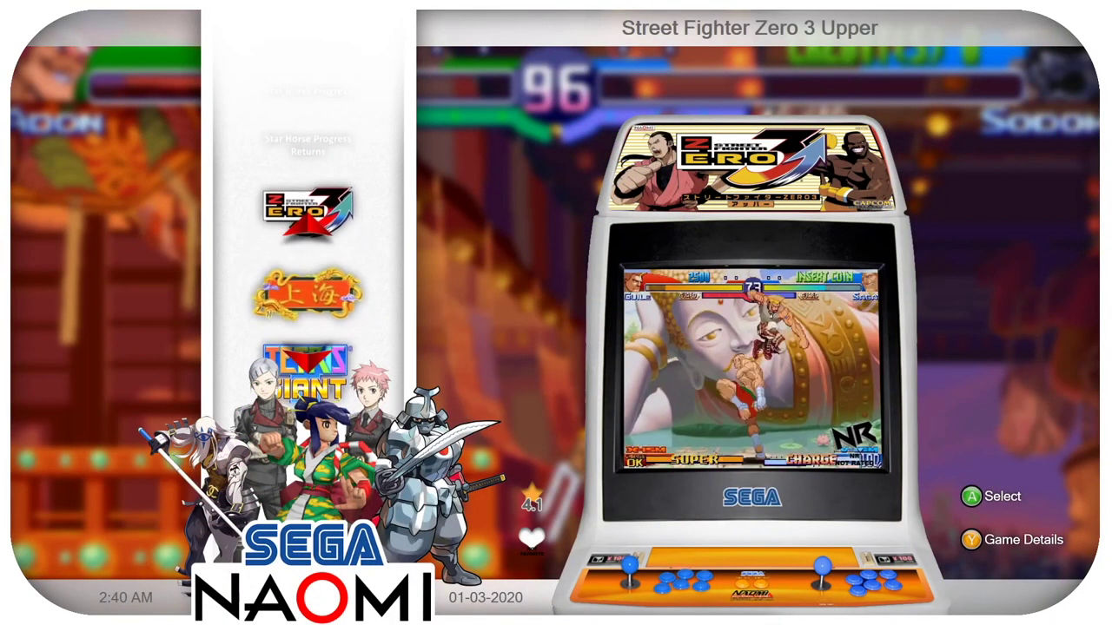
key(Down)
key(Down)
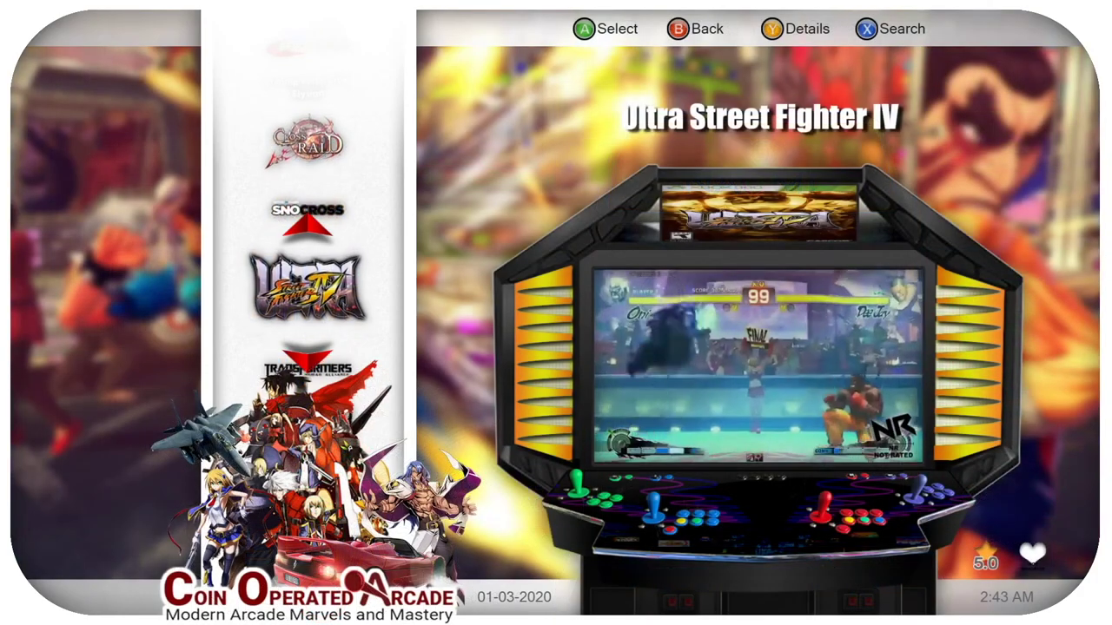
key(Down)
key(Down)
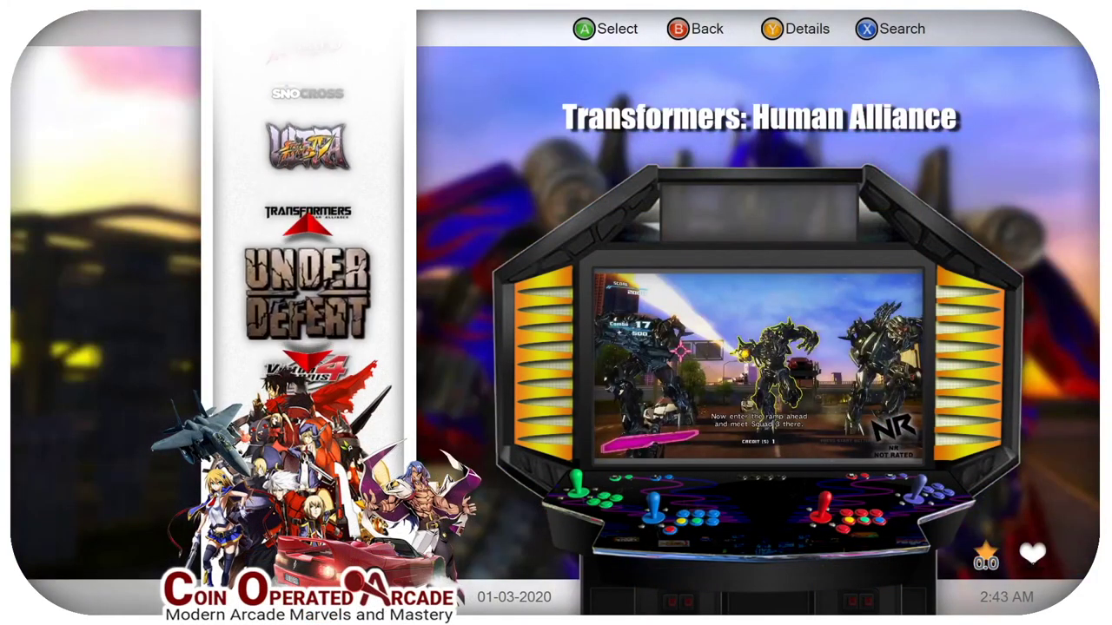
key(Down)
key(Down)
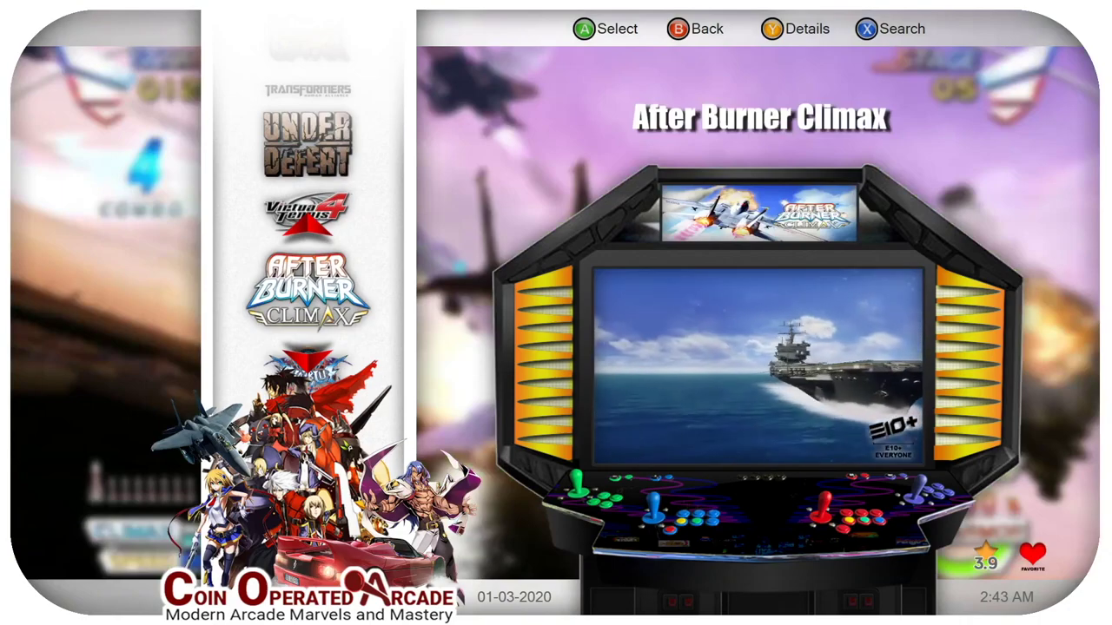
Step: Leave the Coin Operated Arcade games, view the Big Fish Games platform's game list and return to the platform wheel
key(Escape)
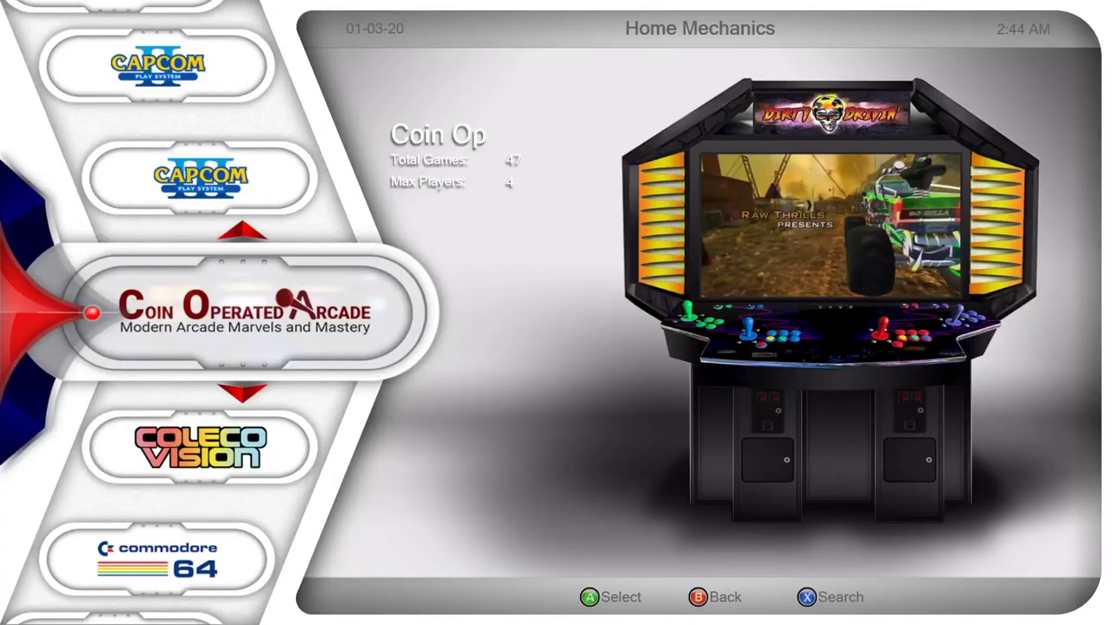
key(Up)
key(Up)
key(Up)
key(Up)
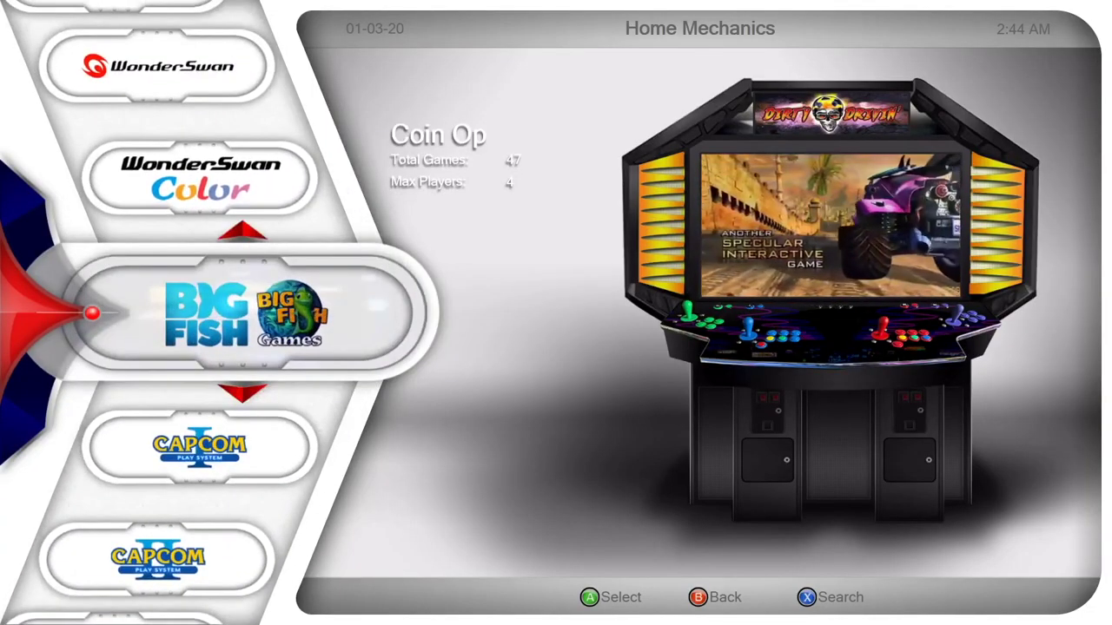
key(Return)
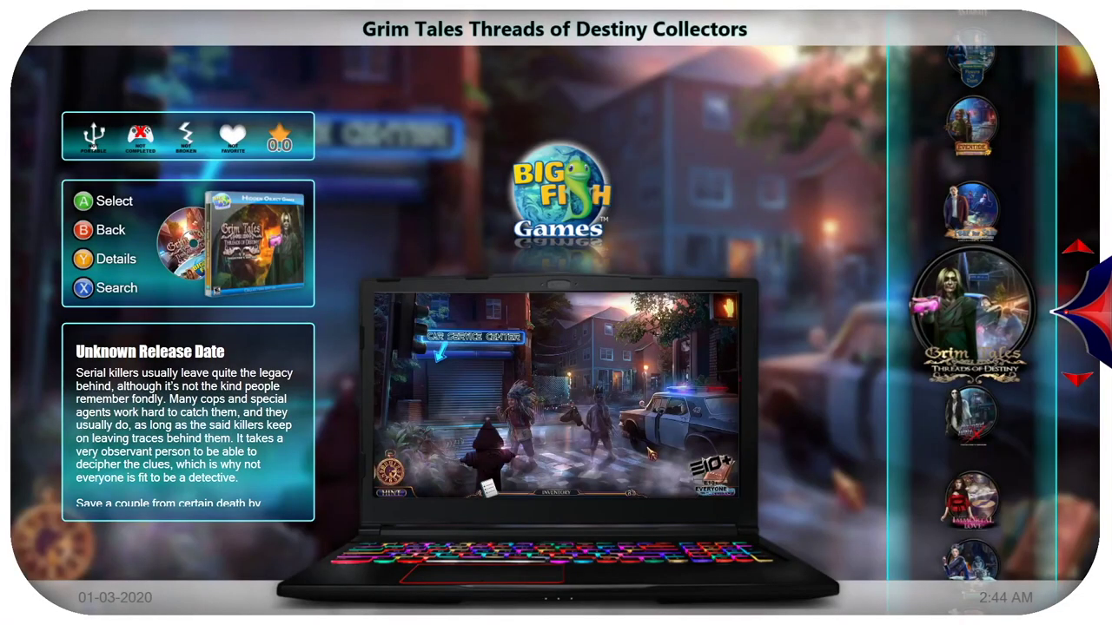
key(Escape)
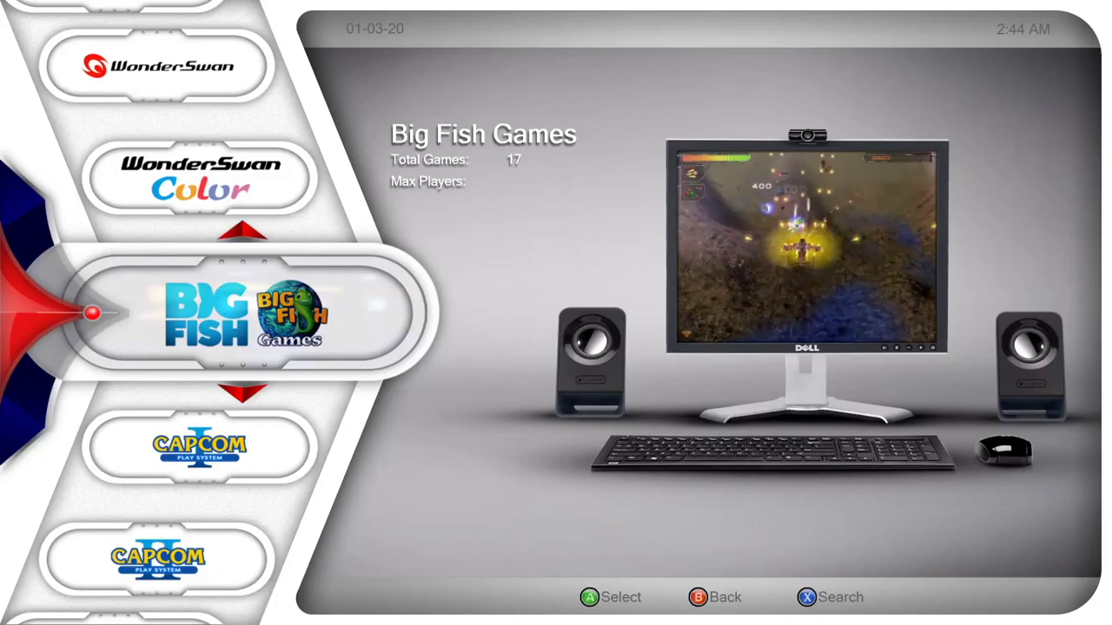